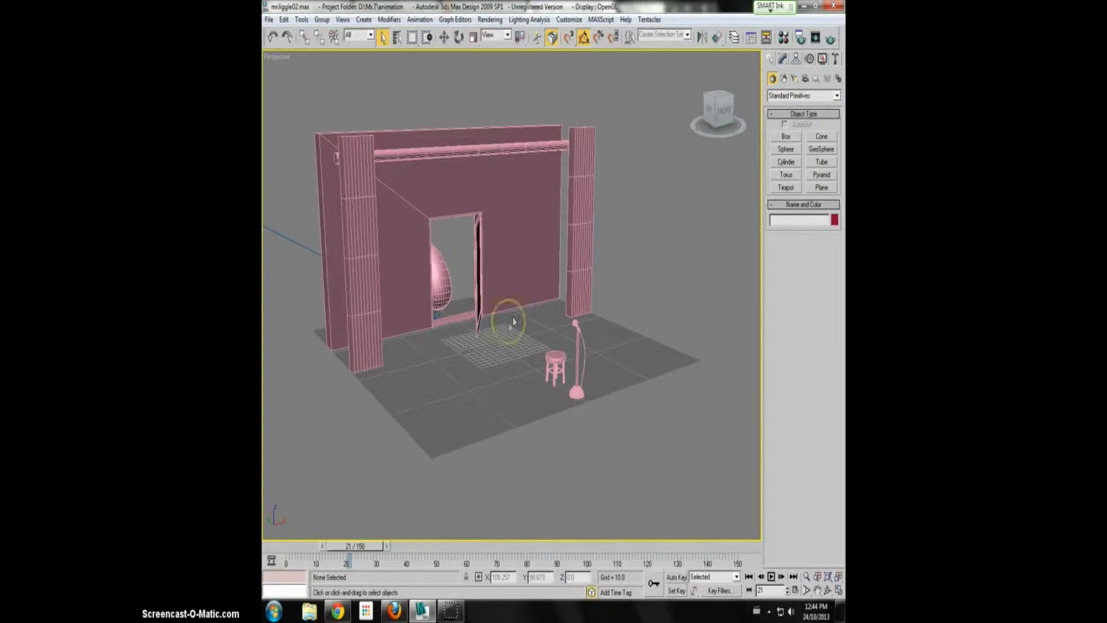
Reset the scene to an empty default setup
{"action": "left_click", "coordinate": [269, 20]}
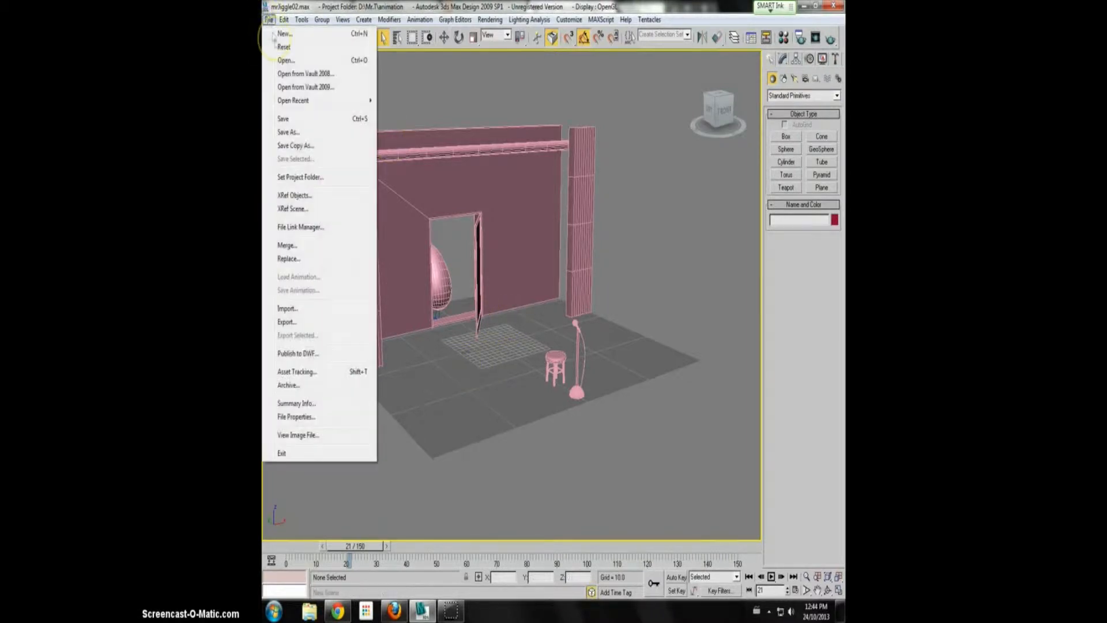
{"action": "left_click", "coordinate": [284, 47]}
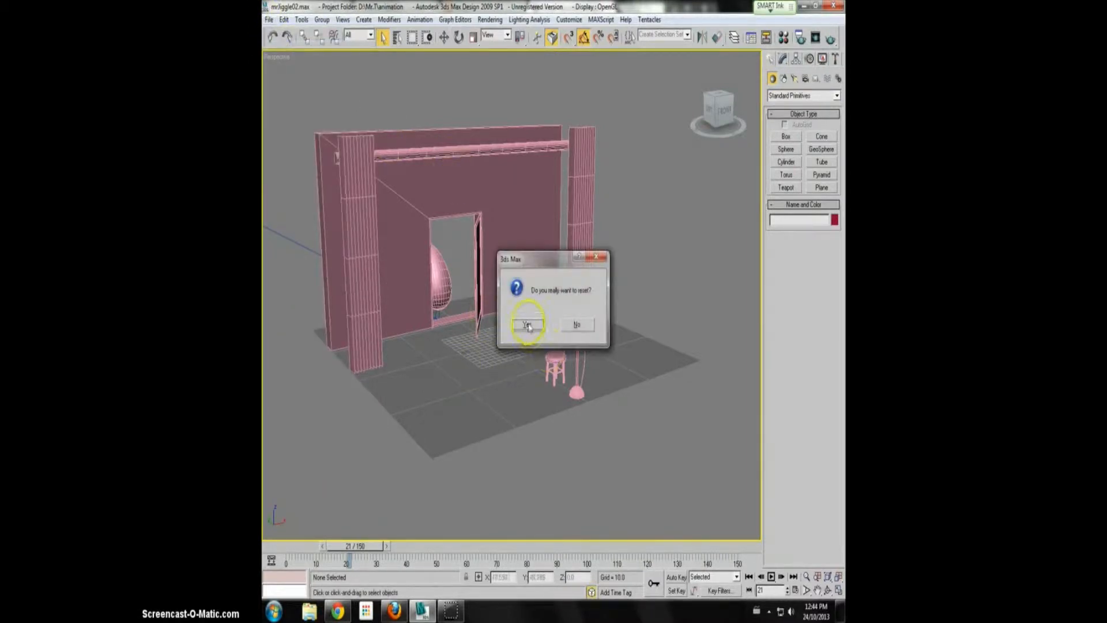
{"action": "left_click", "coordinate": [528, 325]}
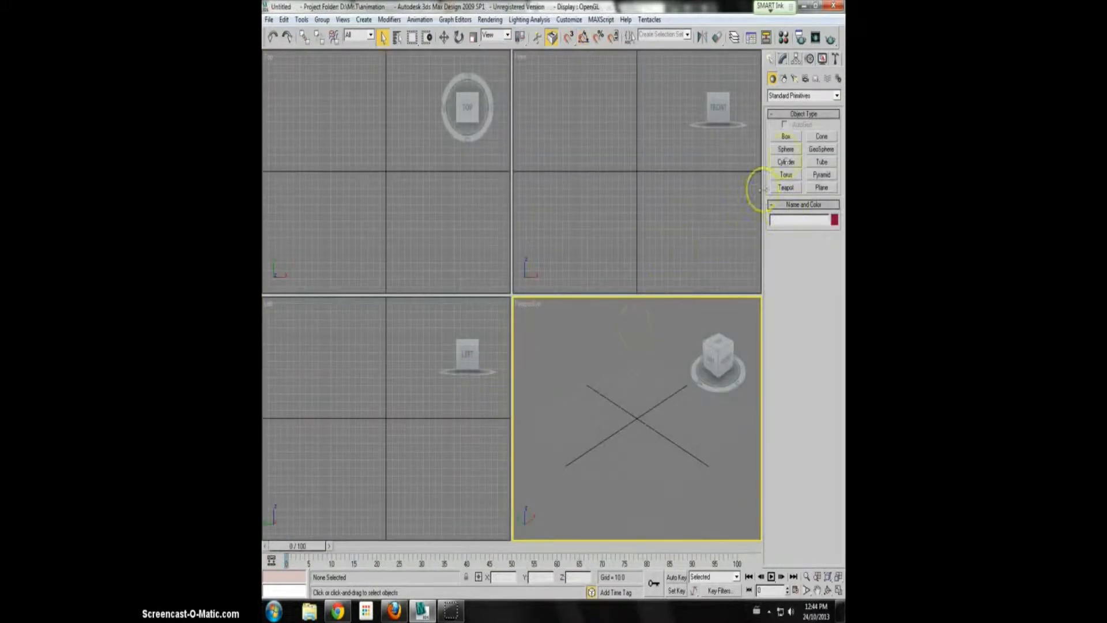
Draw a wide, thin box in the Front view standing on the ground line as the wall
{"action": "left_click", "coordinate": [786, 136]}
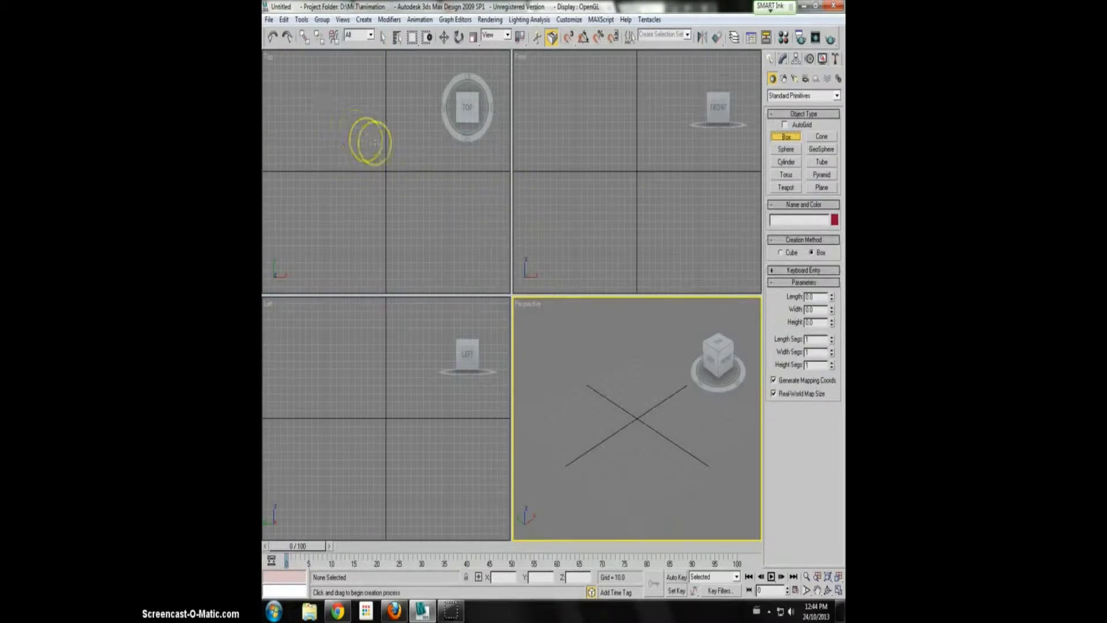
{"action": "left_click_drag", "start_coordinate": [552, 83], "coordinate": [700, 170]}
{"action": "left_click", "coordinate": [699, 169]}
{"action": "right_click", "coordinate": [699, 170]}
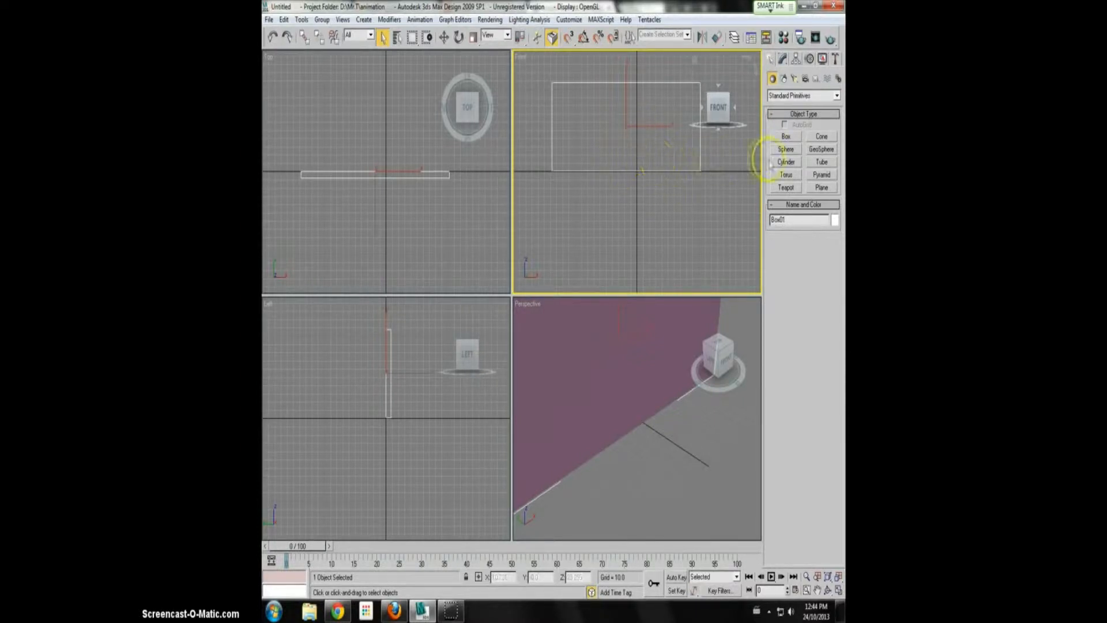
Draw a door-sized box through the wall in the Top view, about 22 long, 45 wide and 63 high
{"action": "left_click", "coordinate": [785, 136]}
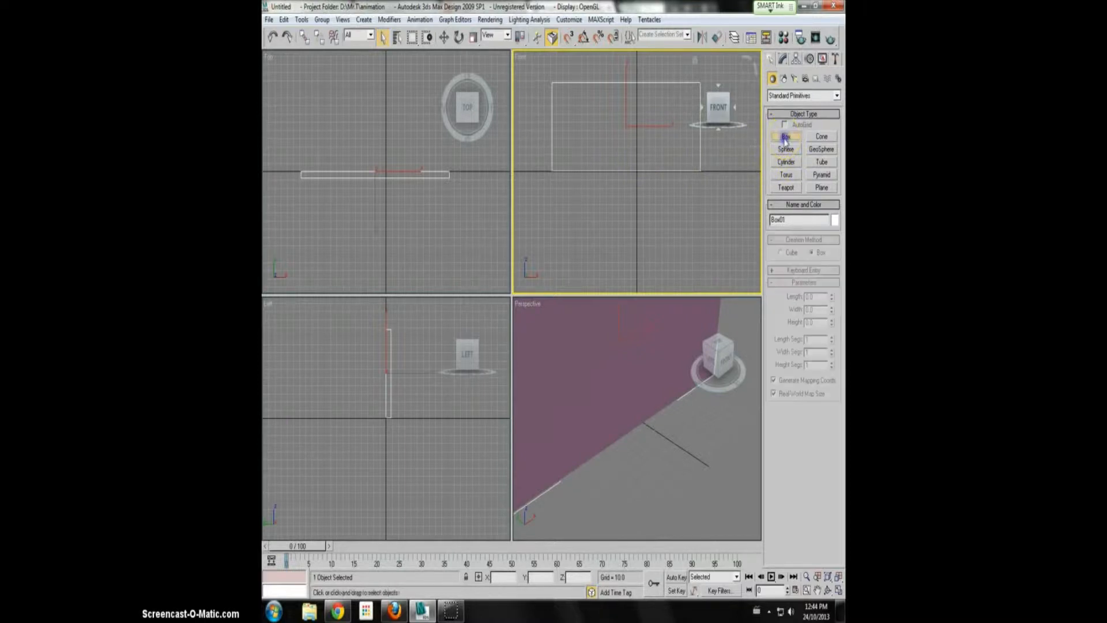
{"action": "scroll", "coordinate": [420, 214], "scroll_direction": "up", "scroll_amount": 2}
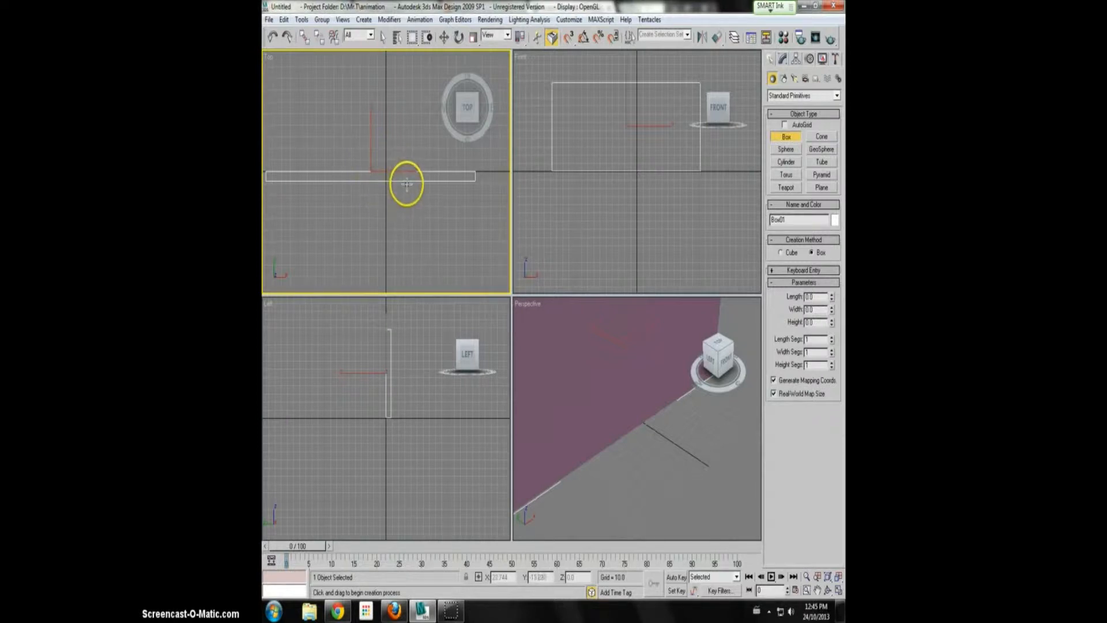
{"action": "left_click_drag", "start_coordinate": [366, 163], "coordinate": [405, 189]}
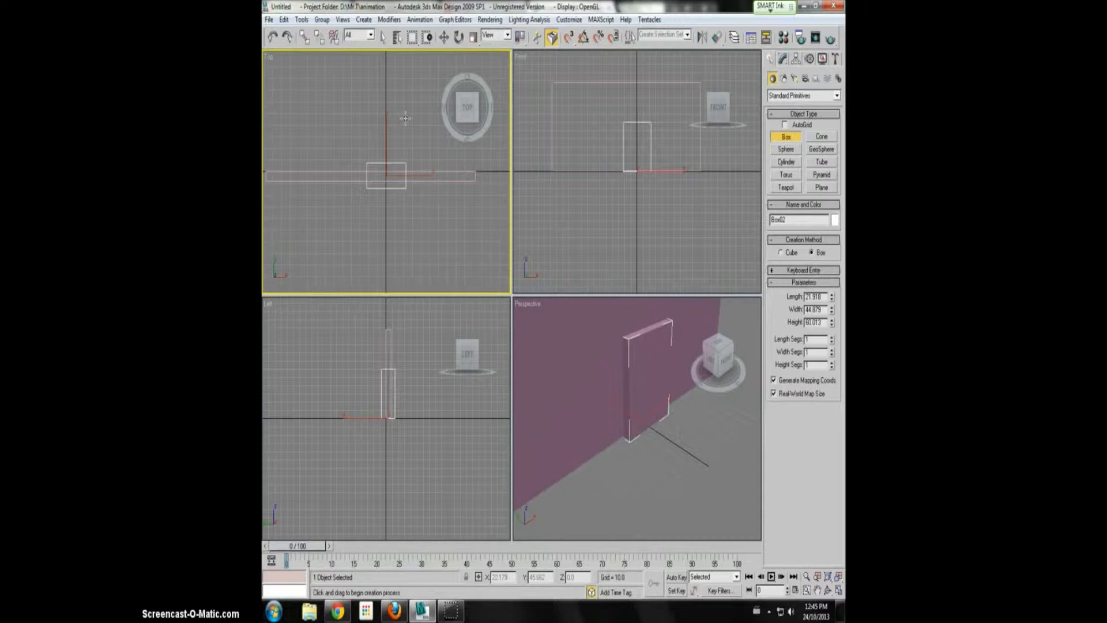
{"action": "left_click", "coordinate": [406, 116]}
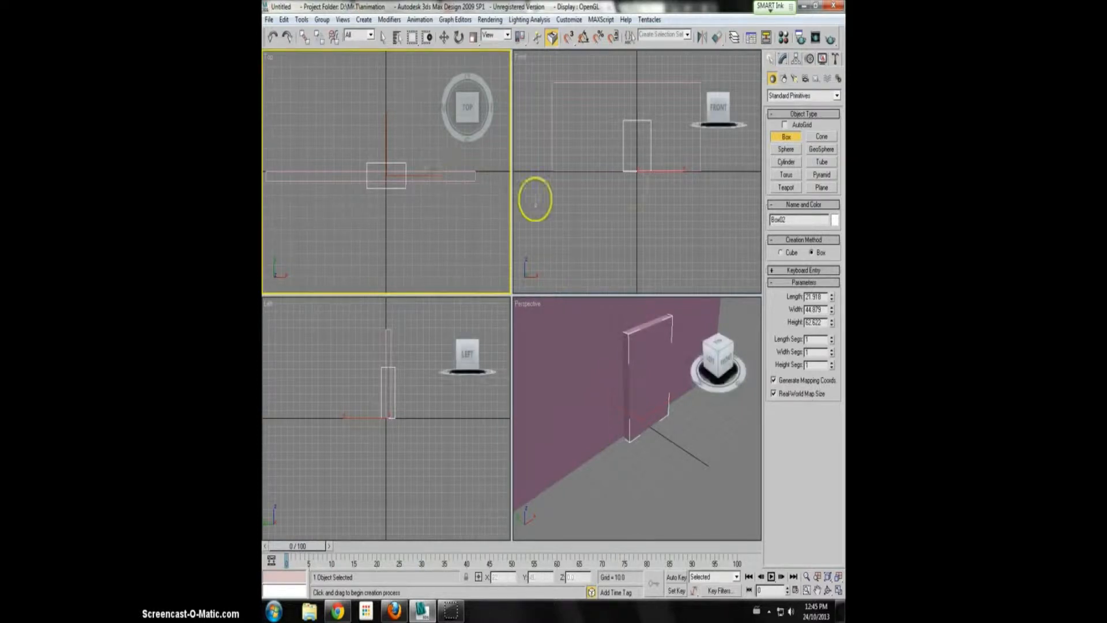
{"action": "key", "text": "w"}
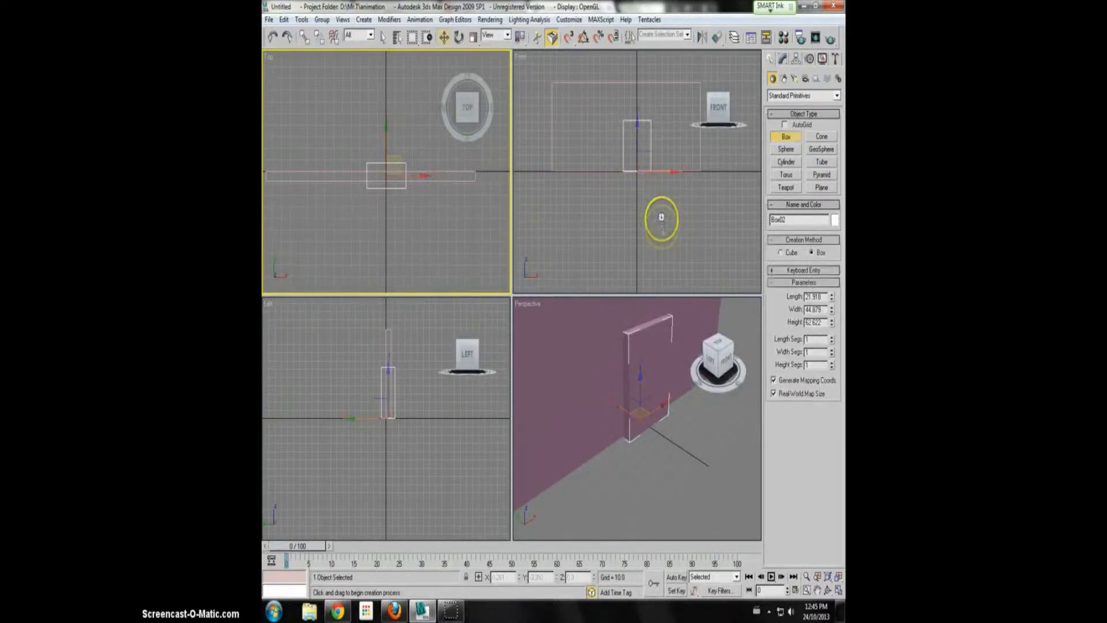
Cut a doorway in the wall by subtracting the door-sized box with a Boolean compound object, Subtraction (A-B)
{"action": "left_click", "coordinate": [591, 151]}
{"action": "left_click", "coordinate": [552, 121]}
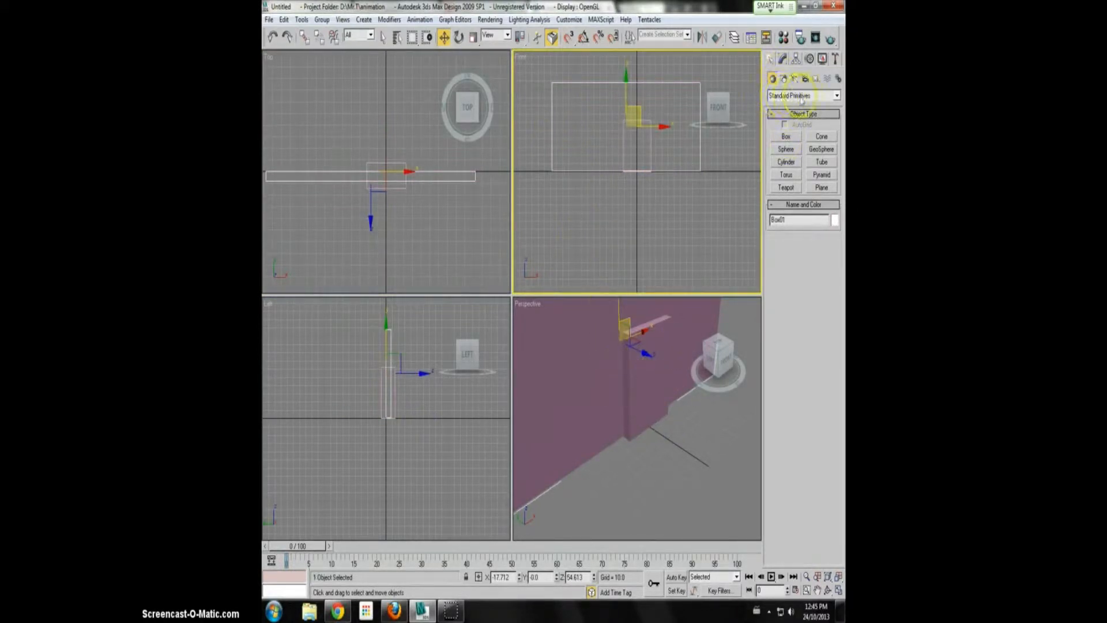
{"action": "left_click", "coordinate": [838, 97]}
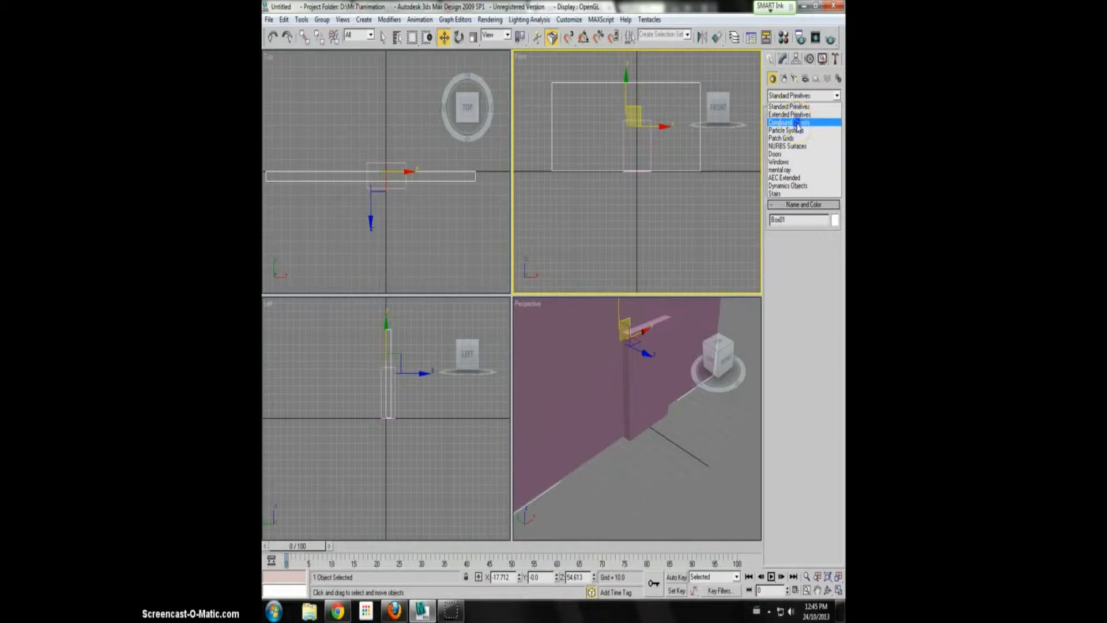
{"action": "left_click", "coordinate": [799, 122]}
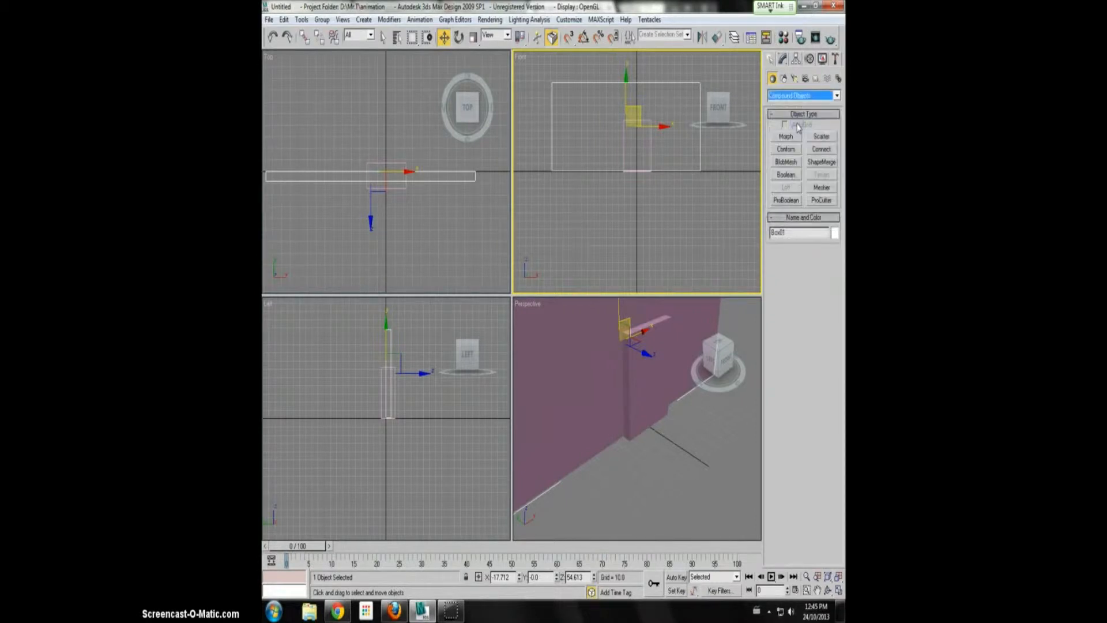
{"action": "left_click", "coordinate": [786, 175]}
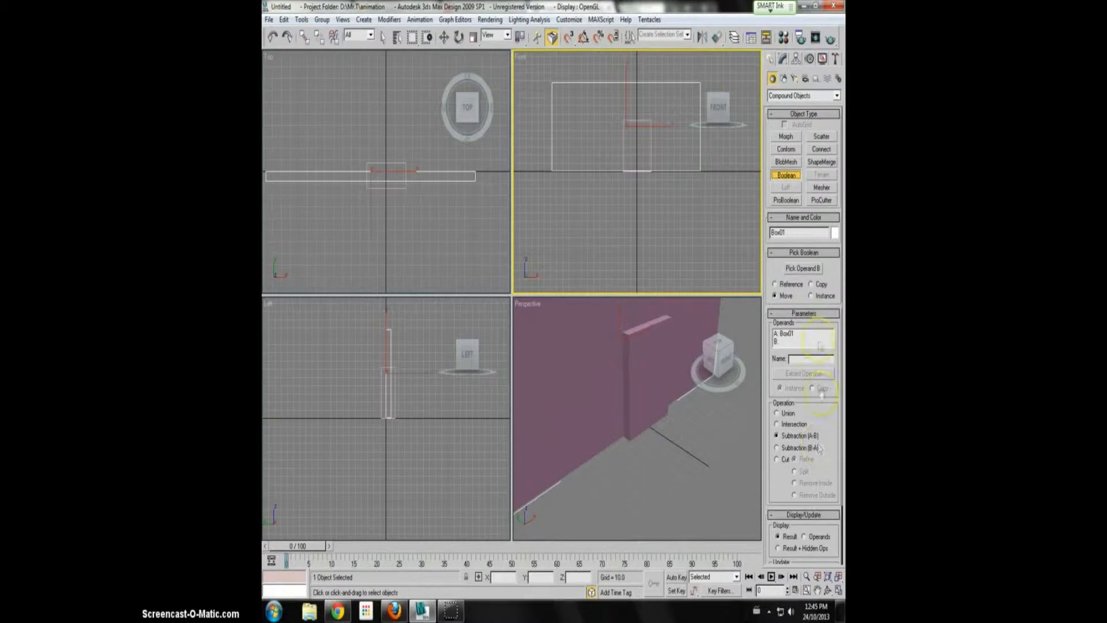
{"action": "left_click", "coordinate": [800, 274]}
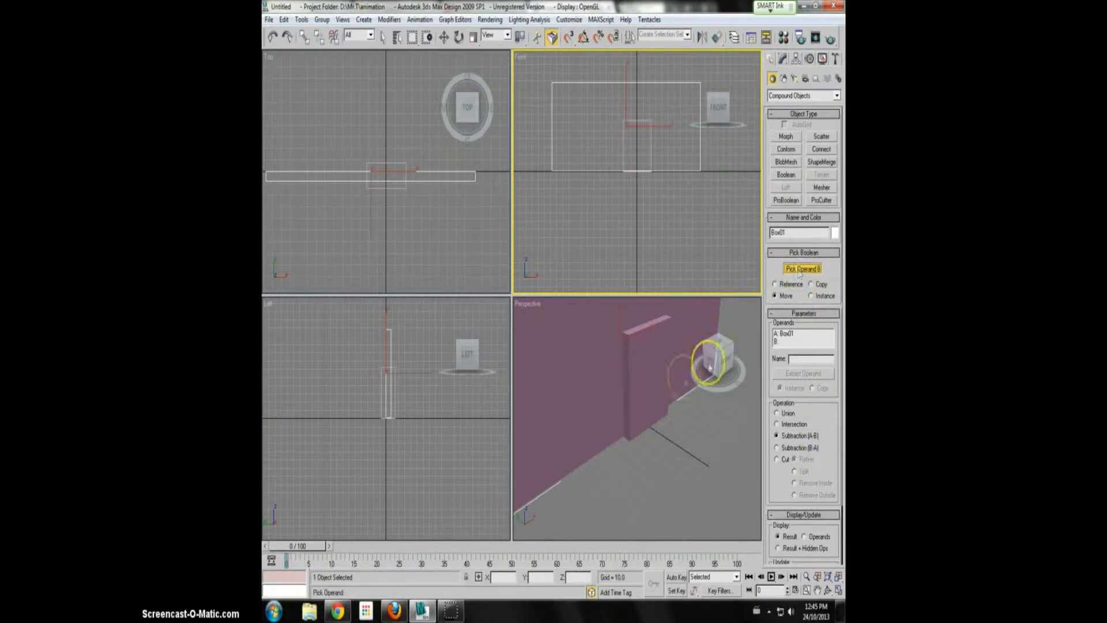
{"action": "left_click", "coordinate": [644, 379]}
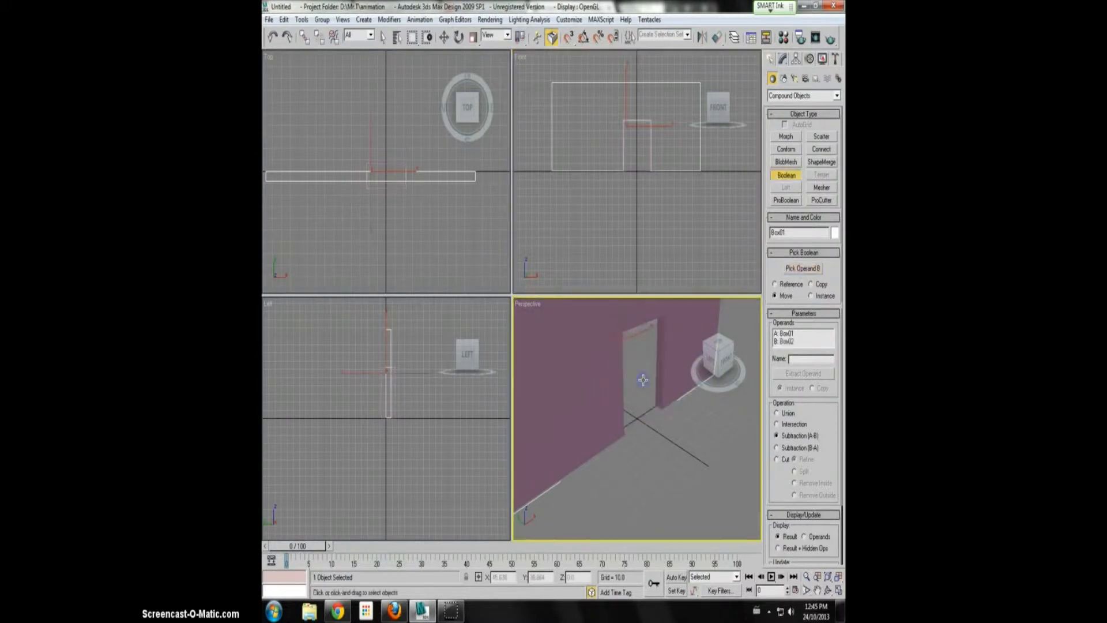
Try Subtraction (B-A) on the two boxes in place of the doorway cut, and restore the Subtraction (A-B) cut
{"action": "left_click", "coordinate": [790, 274]}
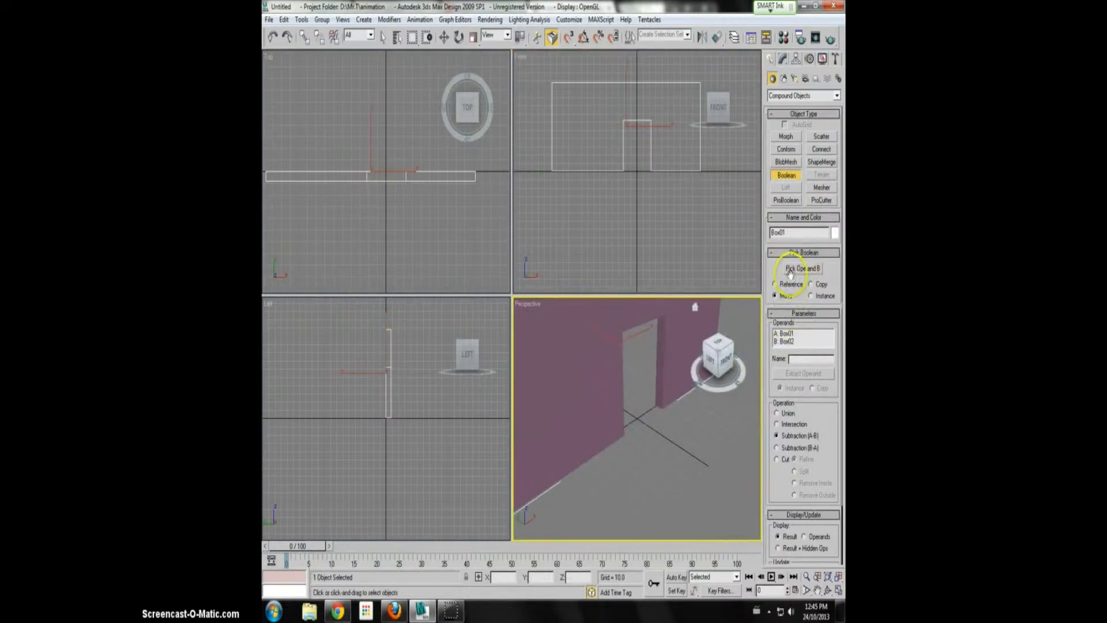
{"action": "key", "text": "ctrl+z"}
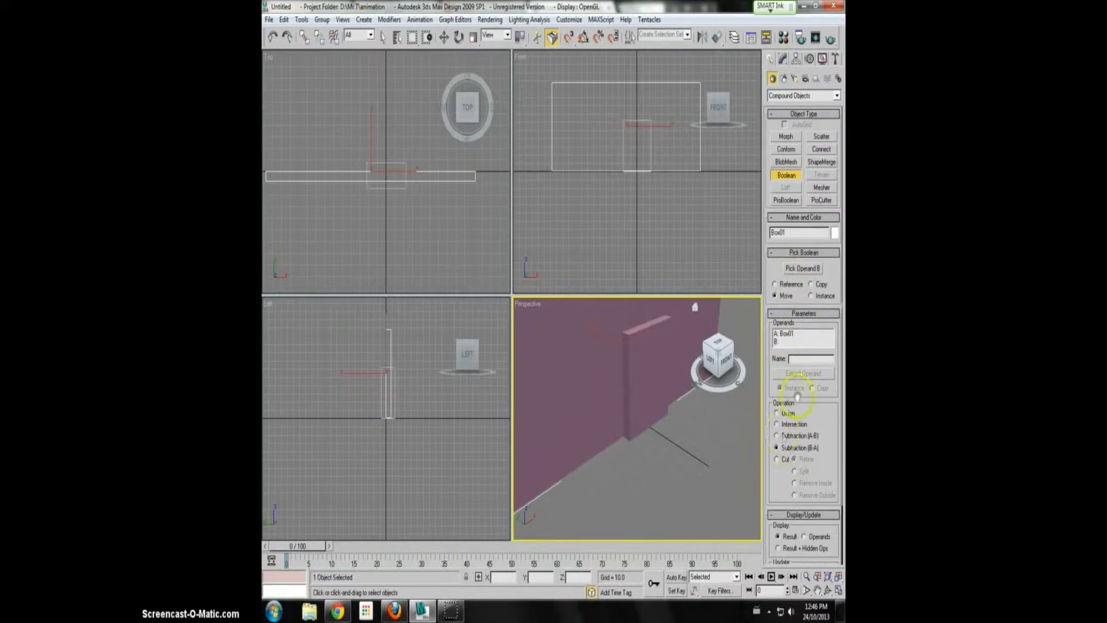
{"action": "left_click", "coordinate": [647, 371]}
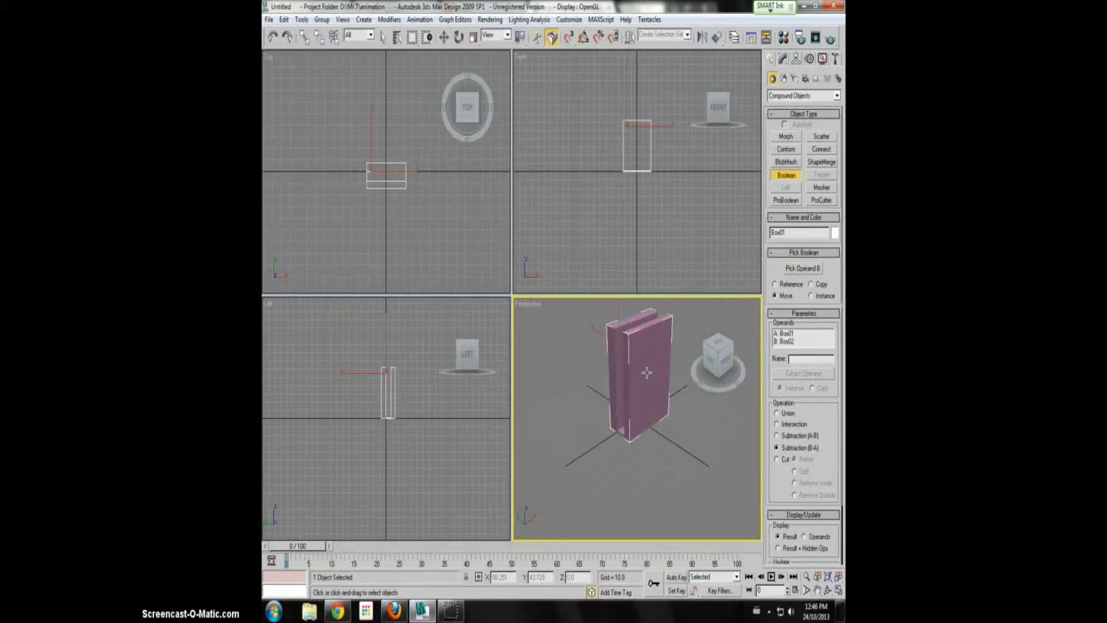
{"action": "key", "text": "ctrl+z"}
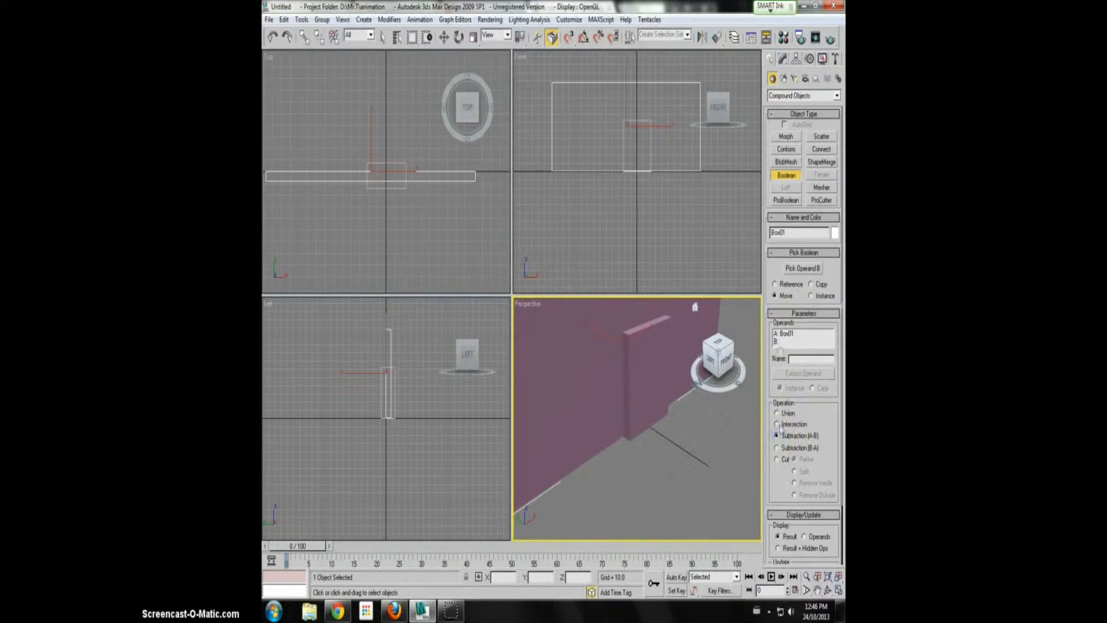
{"action": "left_click", "coordinate": [803, 268]}
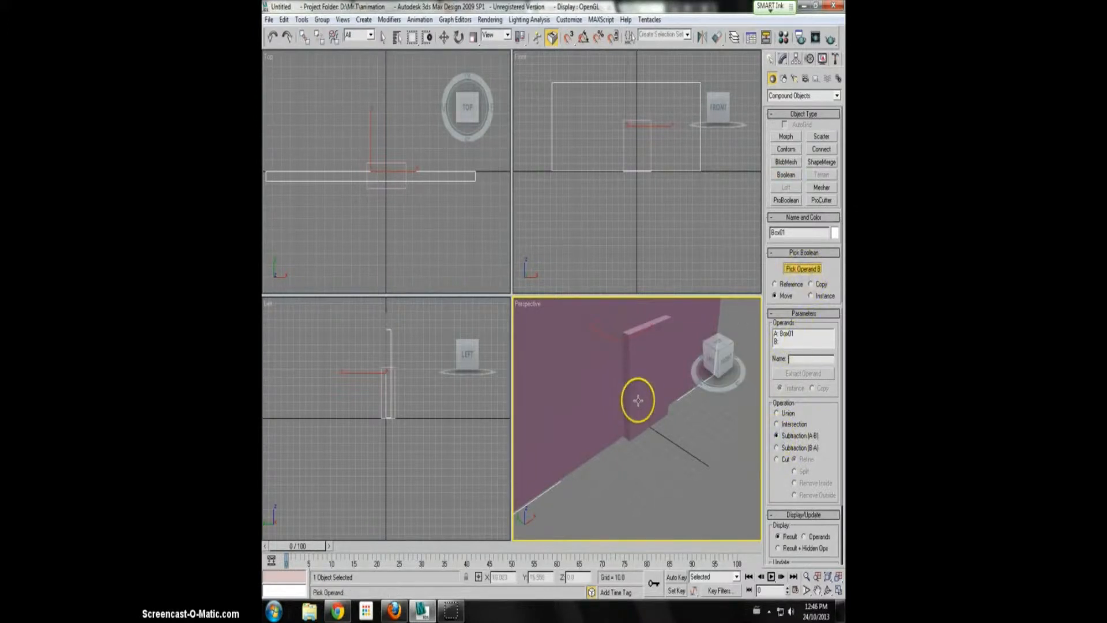
{"action": "left_click", "coordinate": [638, 400]}
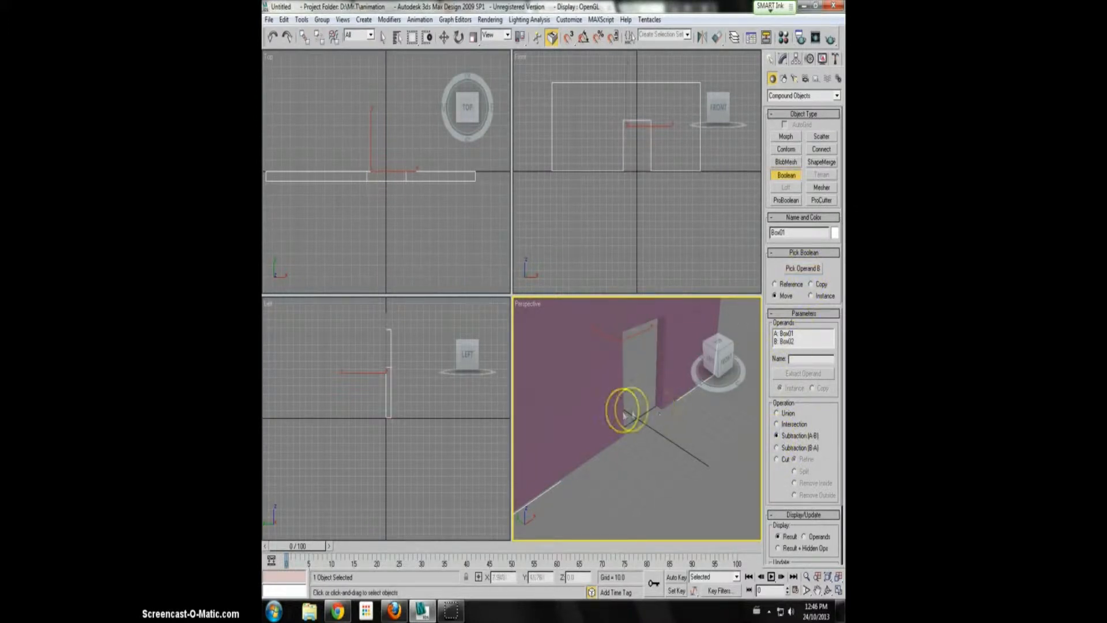
Create a Pivot door fitted to the doorway in the Top view, about 44.4 wide, 7.6 deep and 62.9 high
{"action": "scroll", "coordinate": [403, 217], "scroll_direction": "up", "scroll_amount": 3}
{"action": "mouse_move", "coordinate": [403, 214]}
{"action": "middle_mouse_down"}
{"action": "mouse_move", "coordinate": [420, 235]}
{"action": "mouse_move", "coordinate": [408, 230]}
{"action": "middle_mouse_up"}
{"action": "middle_click_drag", "start_coordinate": [599, 194], "coordinate": [582, 230]}
{"action": "scroll", "coordinate": [581, 229], "scroll_direction": "up", "scroll_amount": 2}
{"action": "right_click", "coordinate": [683, 251]}
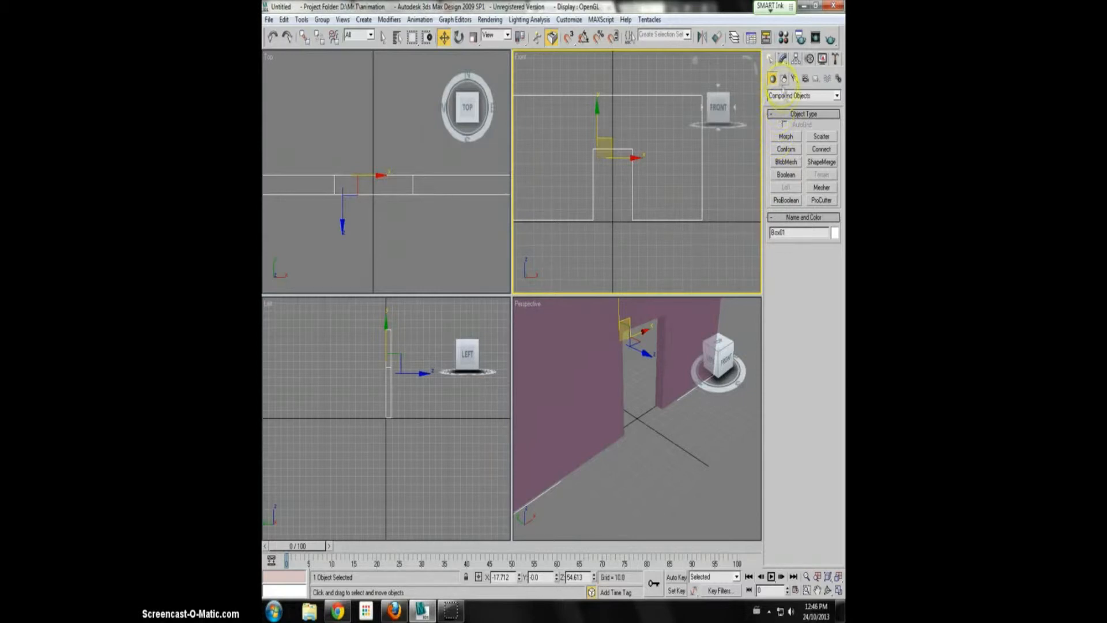
{"action": "left_click", "coordinate": [786, 97]}
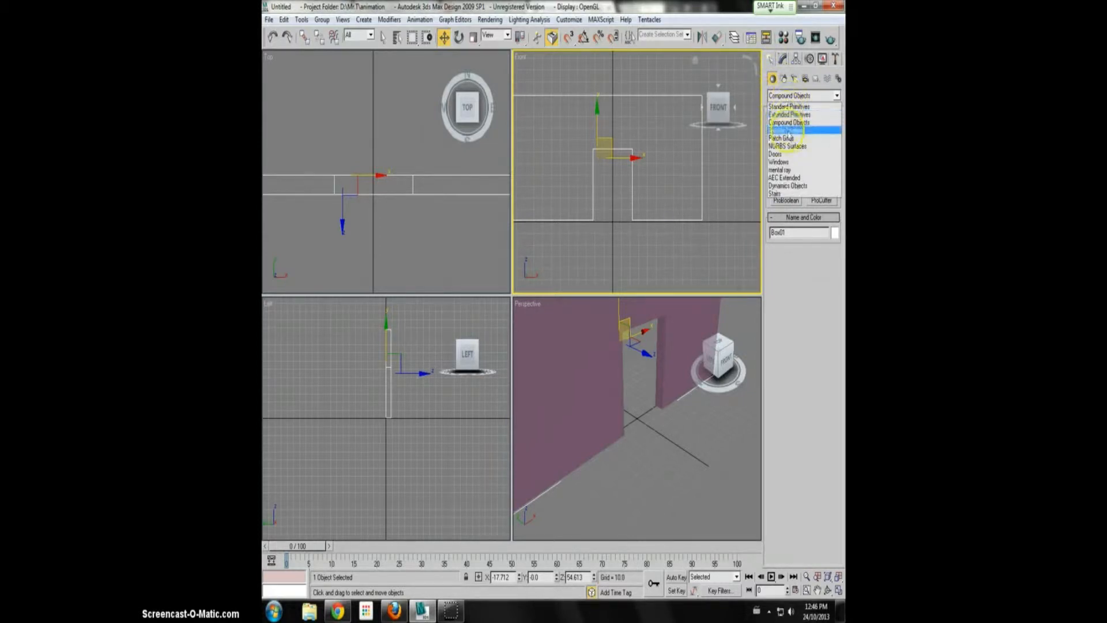
{"action": "left_click", "coordinate": [788, 156]}
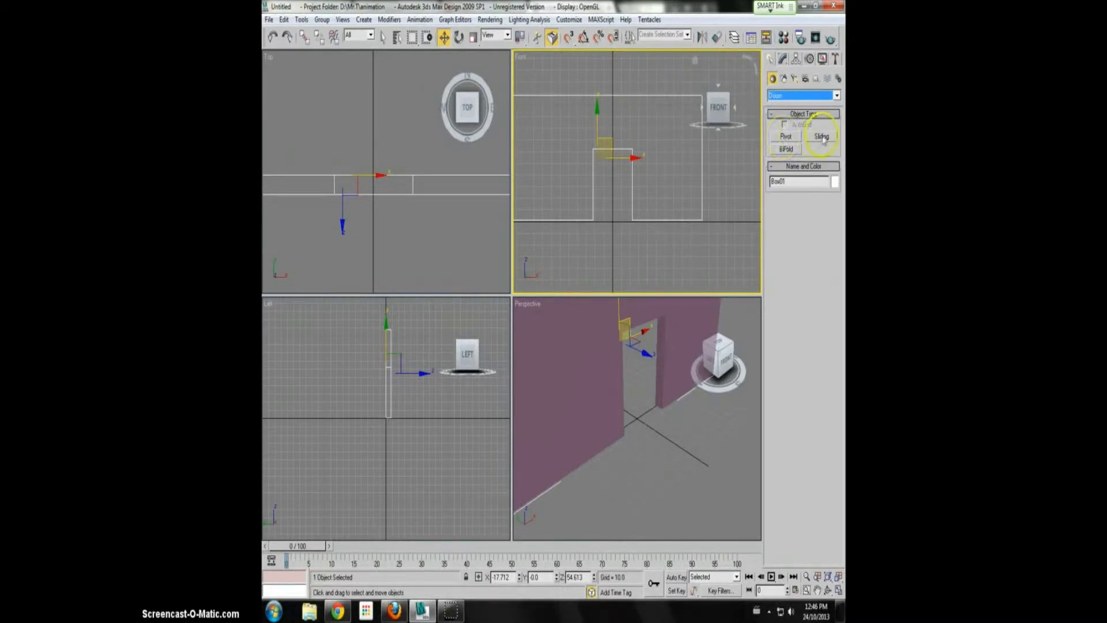
{"action": "left_click", "coordinate": [786, 138]}
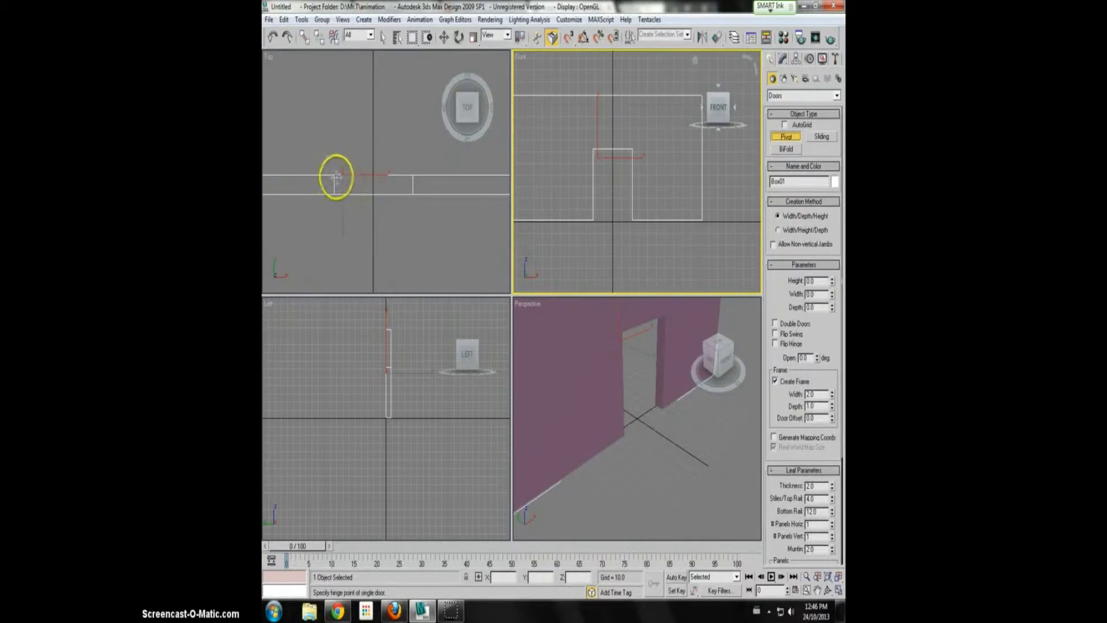
{"action": "left_click_drag", "start_coordinate": [334, 174], "coordinate": [405, 175]}
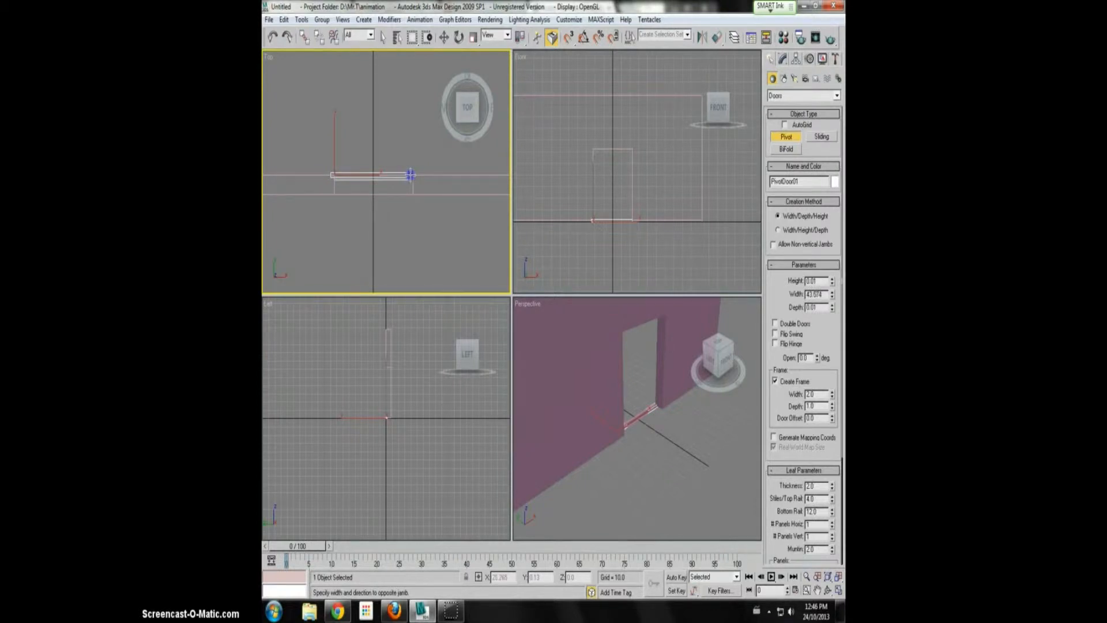
{"action": "left_click_drag", "start_coordinate": [412, 175], "coordinate": [412, 176]}
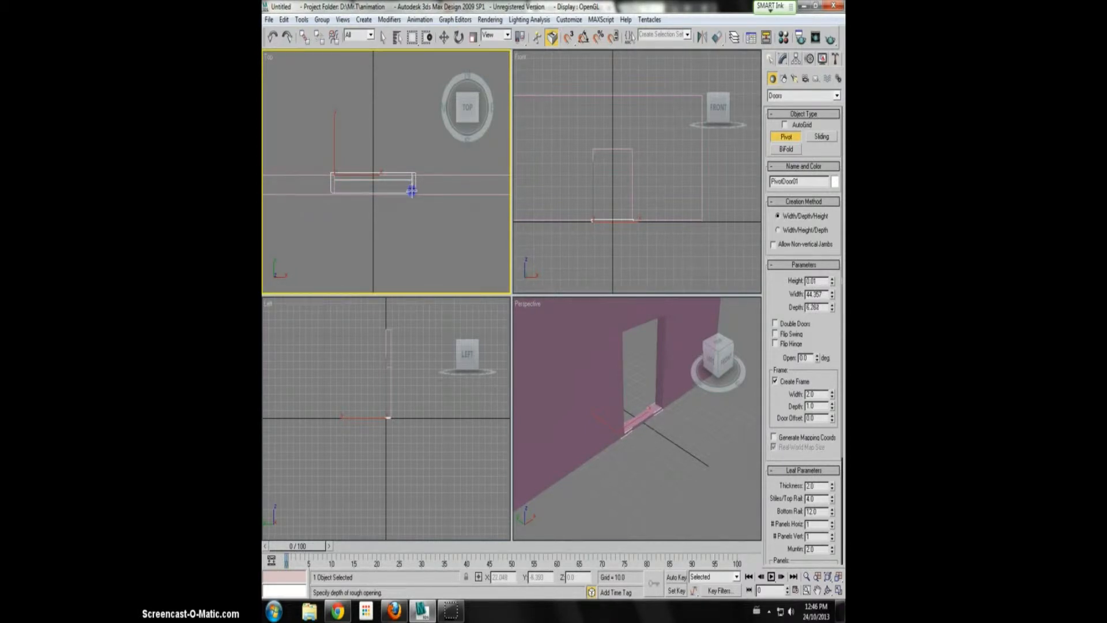
{"action": "left_click", "coordinate": [412, 191]}
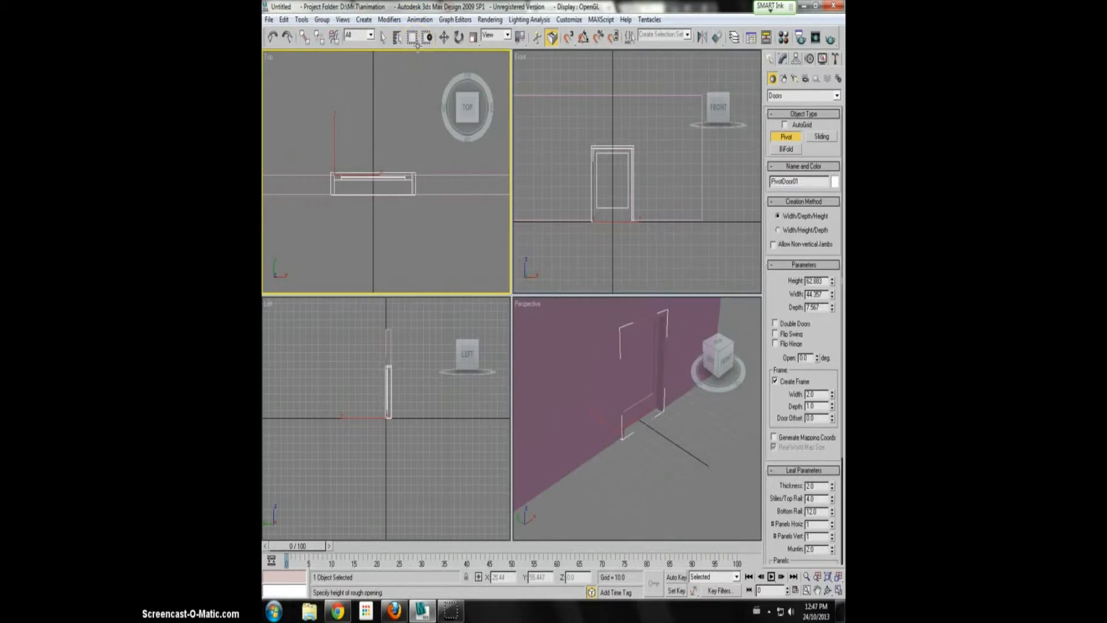
{"action": "left_click", "coordinate": [418, 47]}
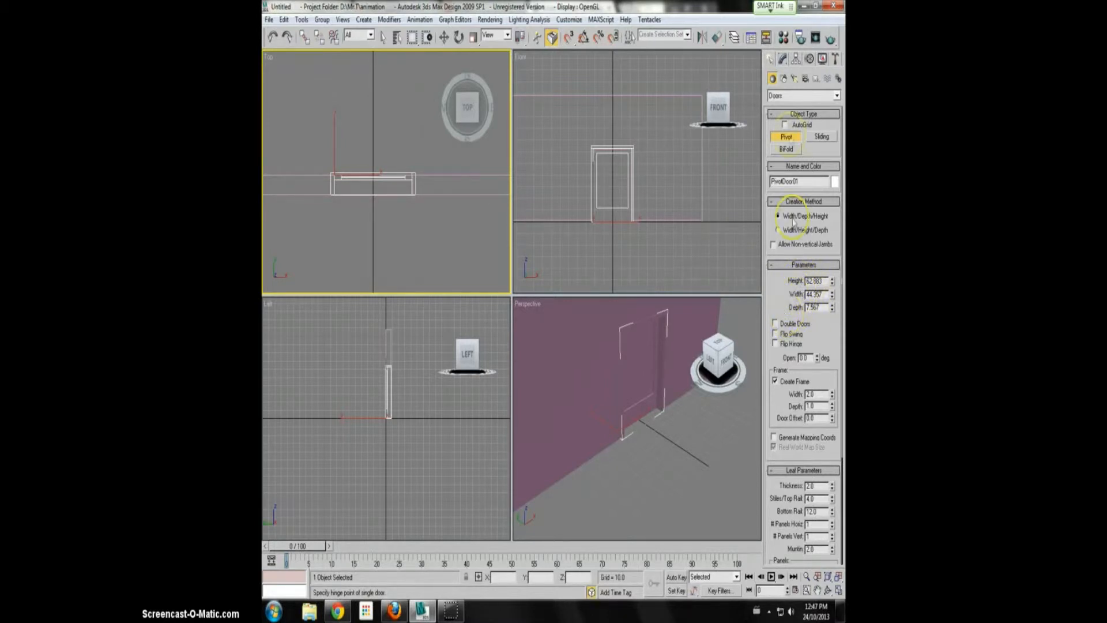
Test the pivot door's Open angle and enable Flip Swing and Flip Hinge for it
{"action": "left_click", "coordinate": [783, 59]}
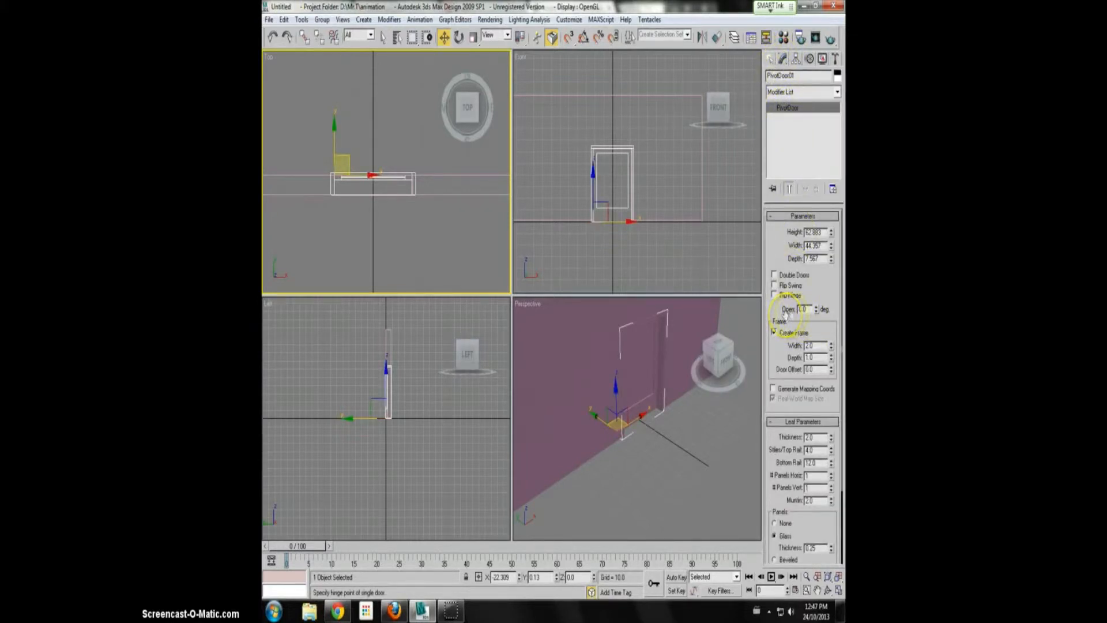
{"action": "mouse_move", "coordinate": [817, 313]}
{"action": "left_mouse_down"}
{"action": "mouse_move", "coordinate": [818, 265]}
{"action": "mouse_move", "coordinate": [820, 324]}
{"action": "left_mouse_up"}
{"action": "middle_click_drag", "start_coordinate": [662, 381], "coordinate": [647, 382]}
{"action": "key", "text": "alt+w"}
{"action": "scroll", "coordinate": [604, 381], "scroll_direction": "down", "scroll_amount": 5}
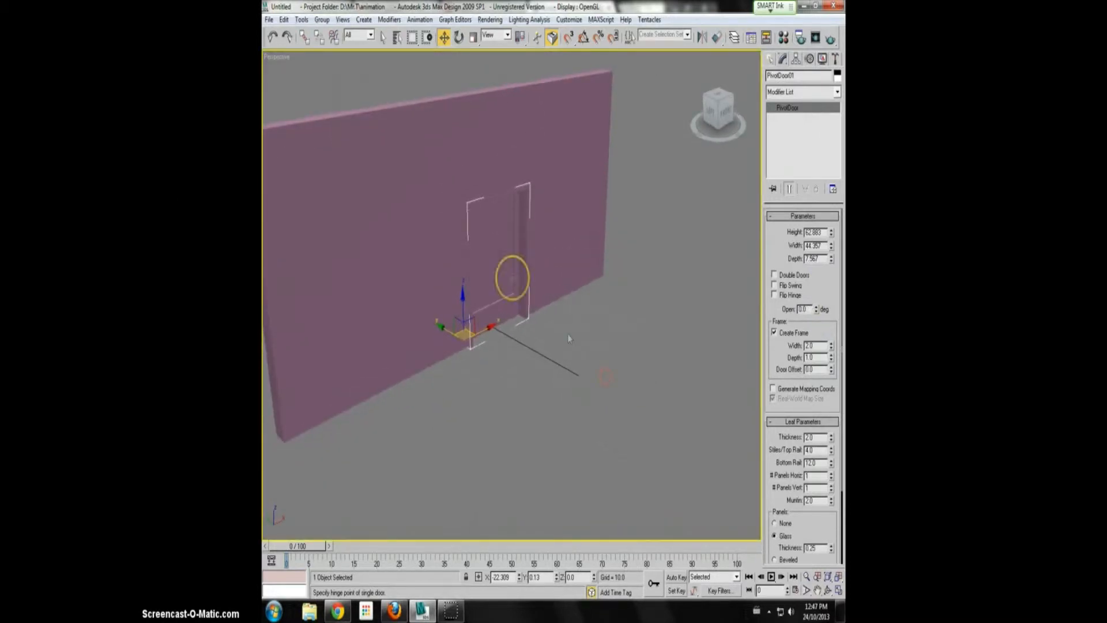
{"action": "middle_click_drag", "start_coordinate": [601, 329], "coordinate": [566, 331], "text": "alt"}
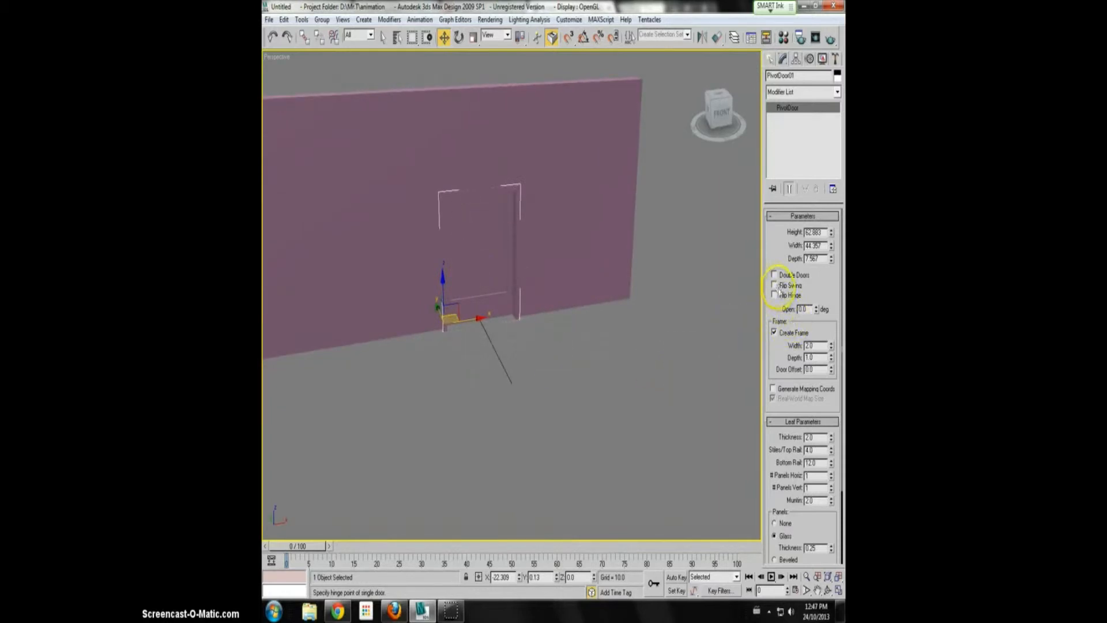
{"action": "left_click", "coordinate": [775, 285]}
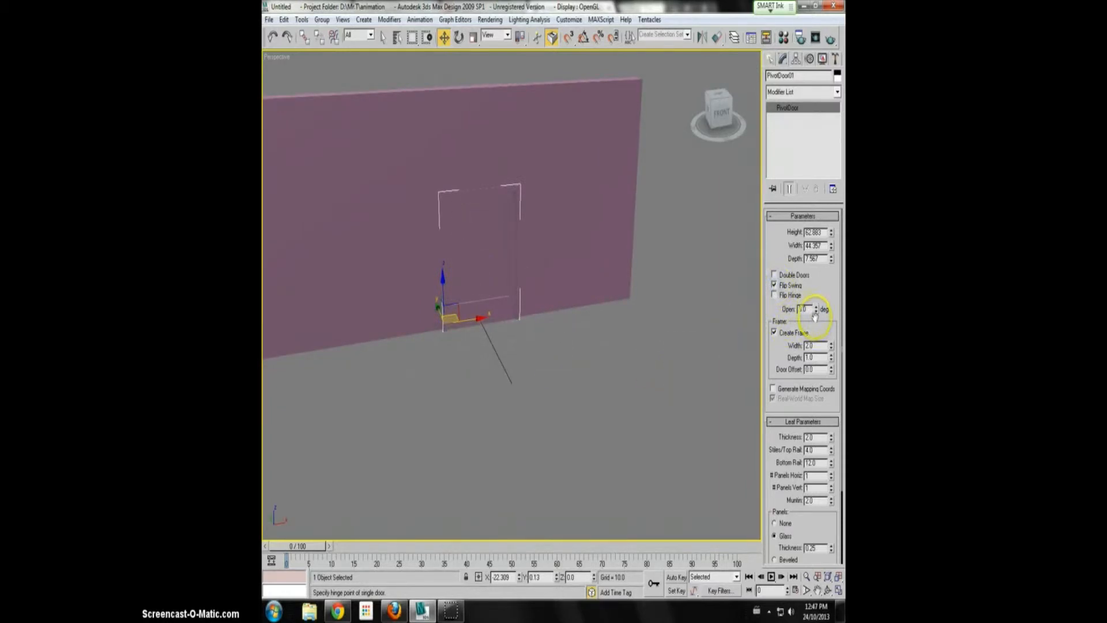
{"action": "mouse_move", "coordinate": [816, 314]}
{"action": "left_mouse_down"}
{"action": "mouse_move", "coordinate": [821, 147]}
{"action": "mouse_move", "coordinate": [823, 334]}
{"action": "left_mouse_up"}
{"action": "left_click", "coordinate": [775, 296]}
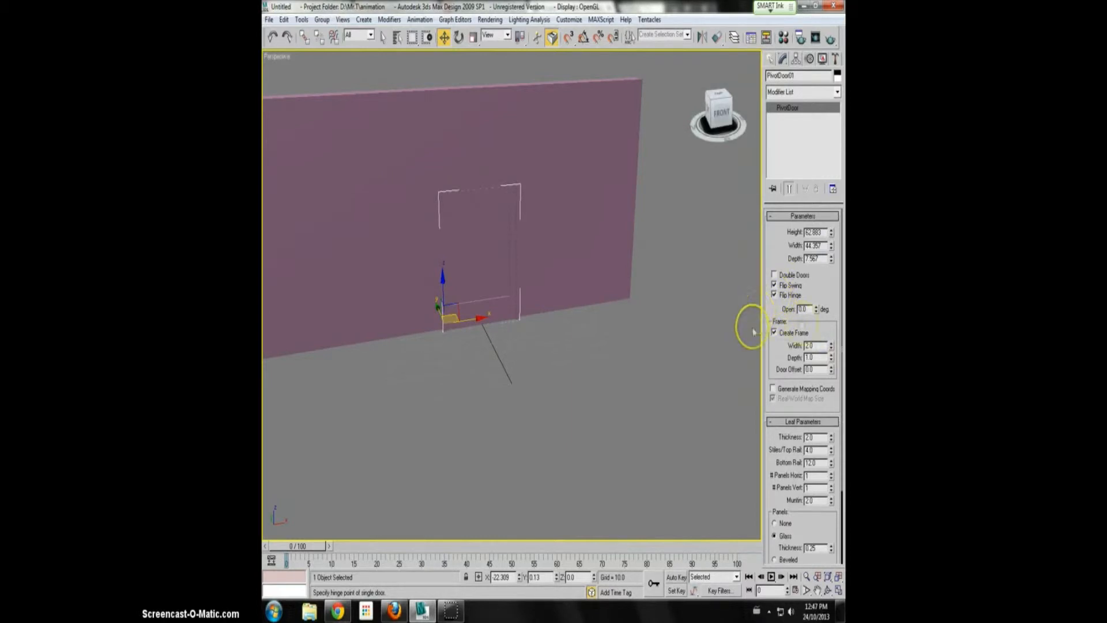
Turn on Auto Key and key the pivot door's Open angle at 0 degrees on frame 5
{"action": "left_click_drag", "start_coordinate": [816, 310], "coordinate": [817, 333]}
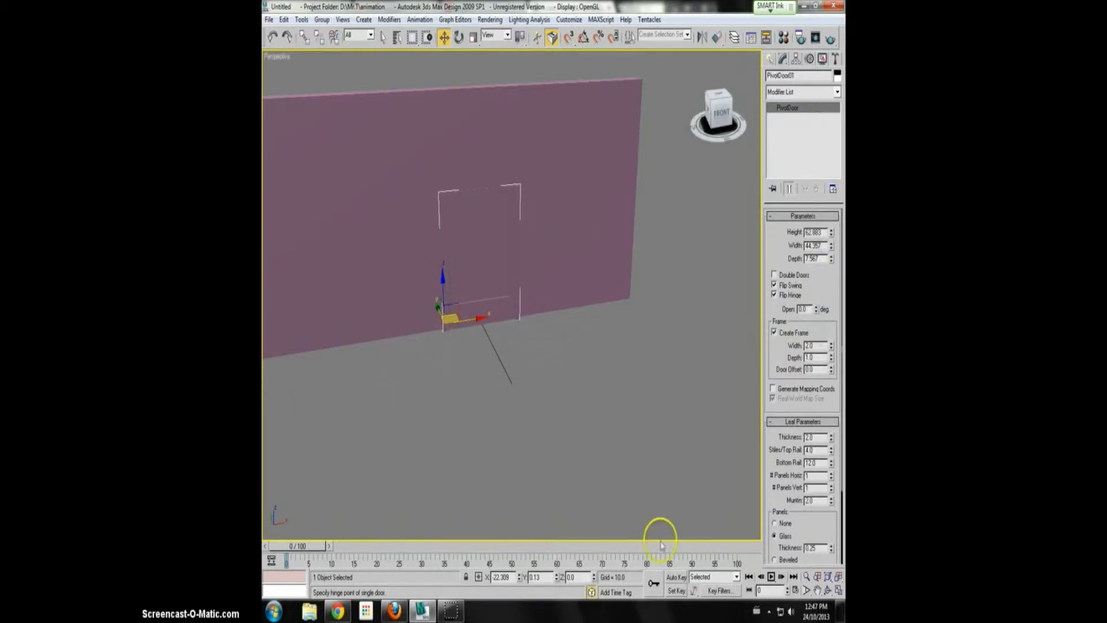
{"action": "left_click", "coordinate": [677, 578]}
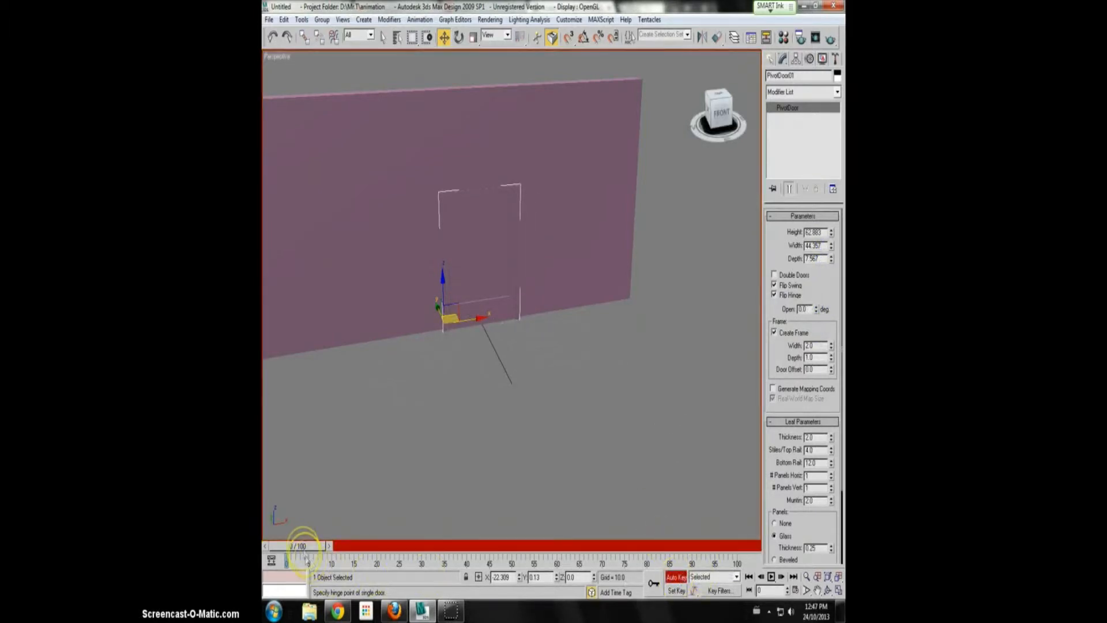
{"action": "left_click_drag", "start_coordinate": [302, 547], "coordinate": [325, 551]}
{"action": "key", "text": "w"}
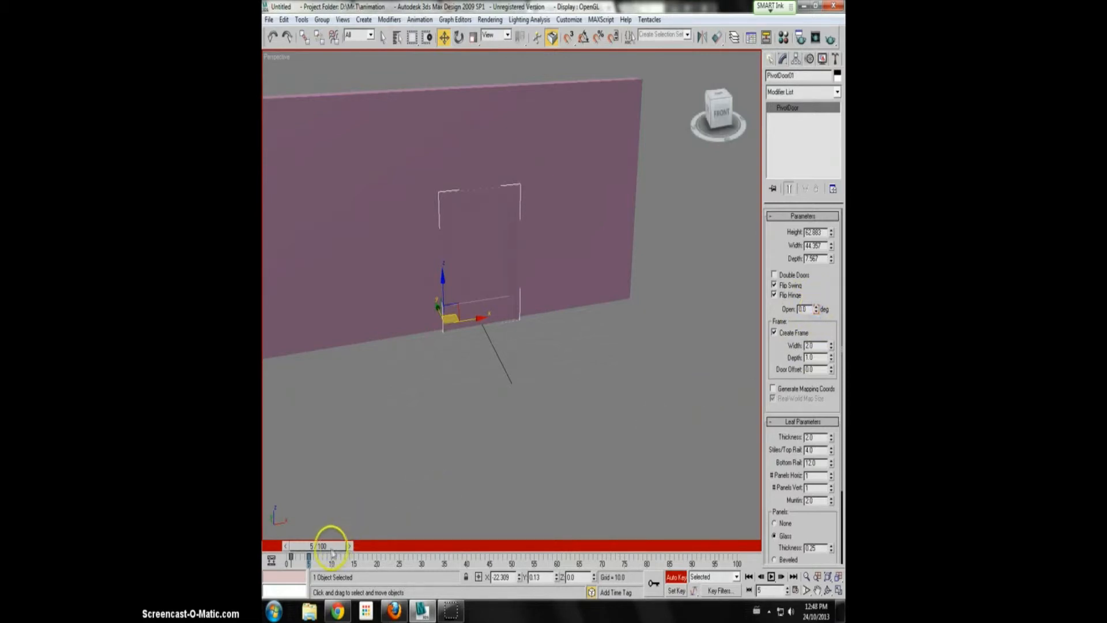
Key the door's Open angle at 147.5 degrees on frame 20 and hold it with another key on frame 45
{"action": "left_click_drag", "start_coordinate": [329, 546], "coordinate": [394, 551]}
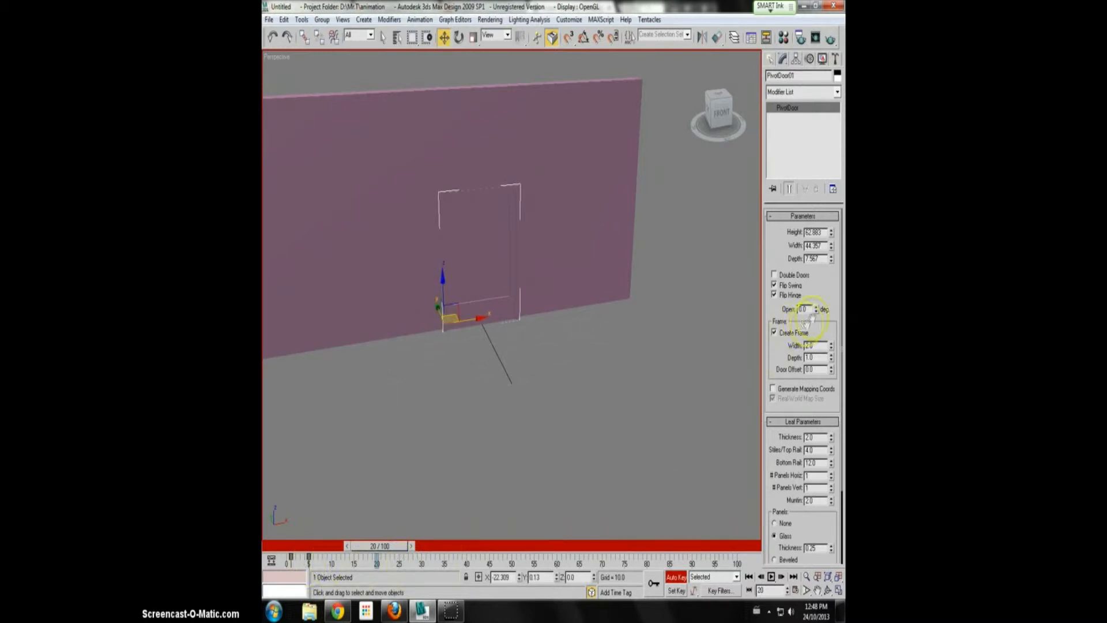
{"action": "left_click_drag", "start_coordinate": [817, 311], "coordinate": [809, 130]}
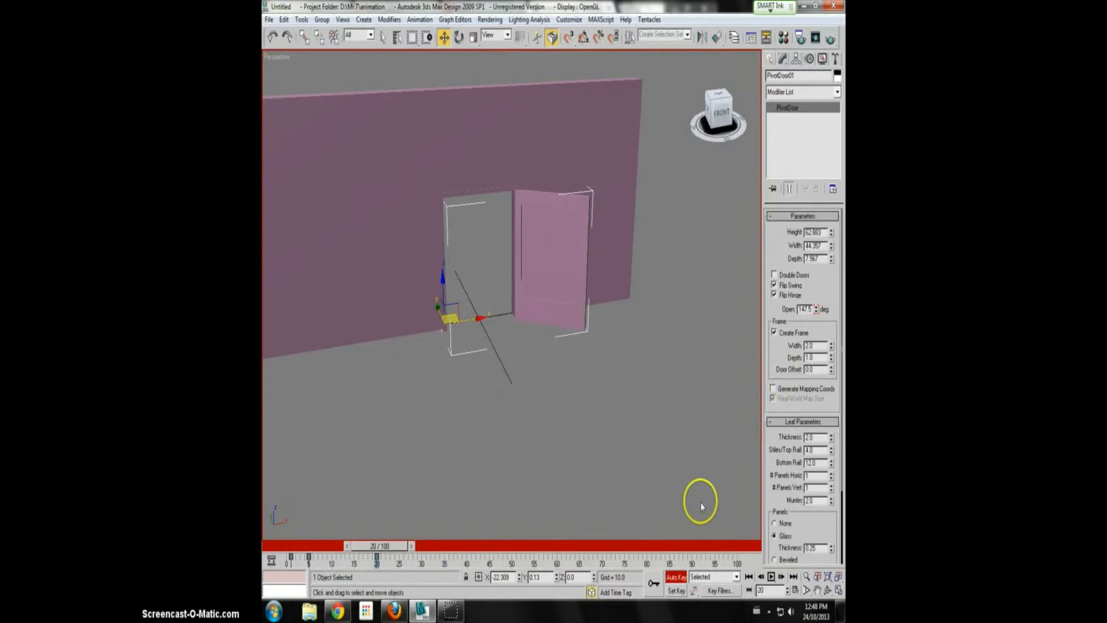
{"action": "left_click_drag", "start_coordinate": [376, 551], "coordinate": [488, 551]}
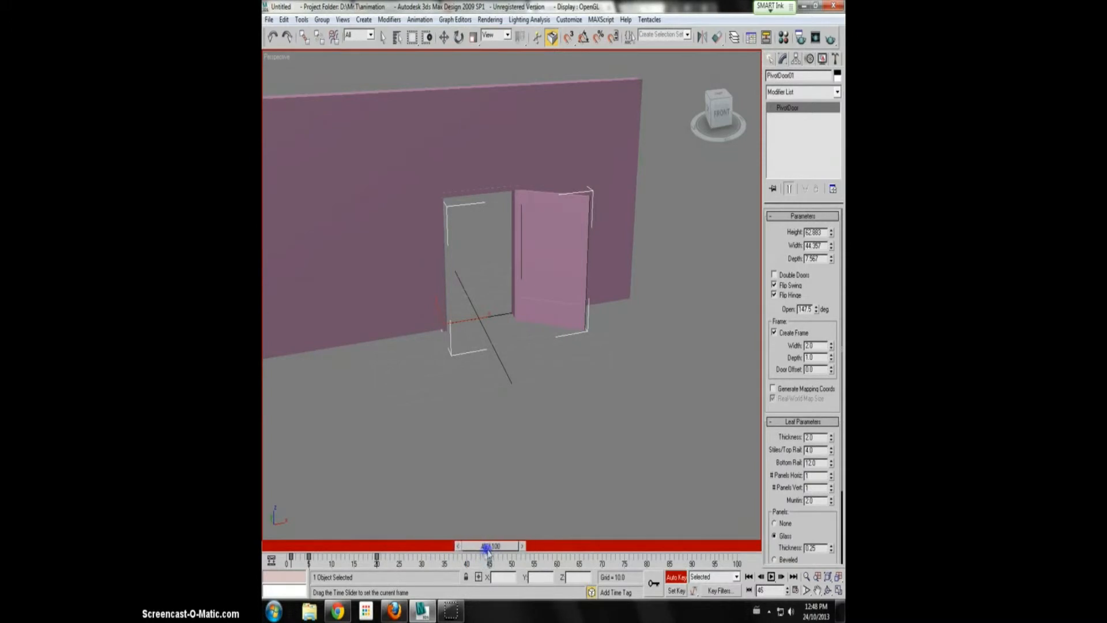
{"action": "key", "text": "w"}
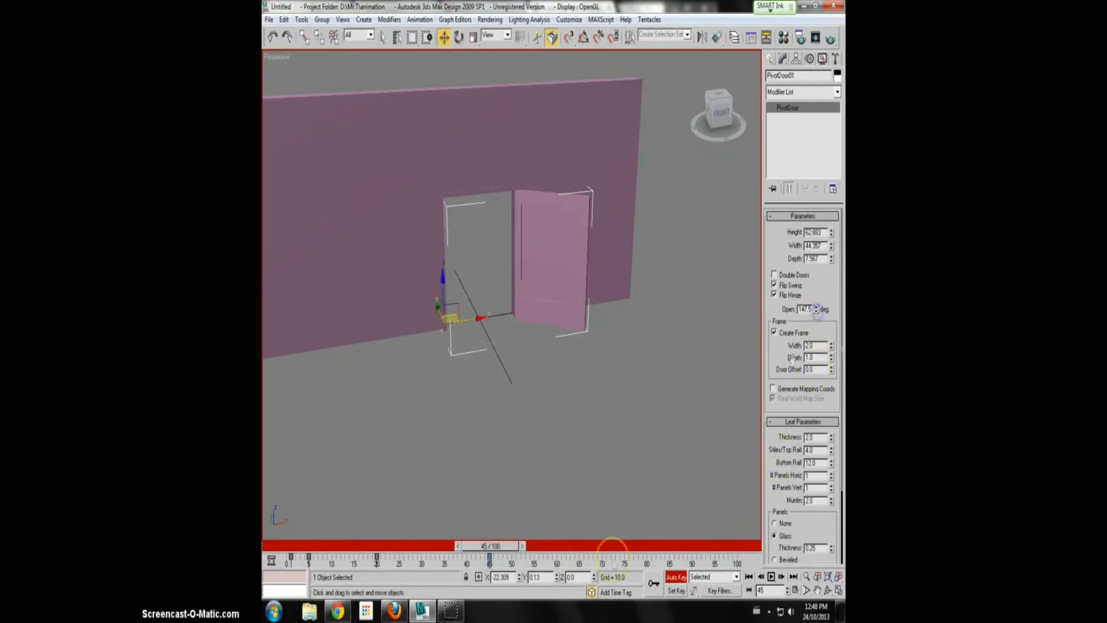
Key the door closed with Open at 0 degrees on frame 55, and turn off Auto Key past it
{"action": "left_click_drag", "start_coordinate": [516, 550], "coordinate": [557, 549]}
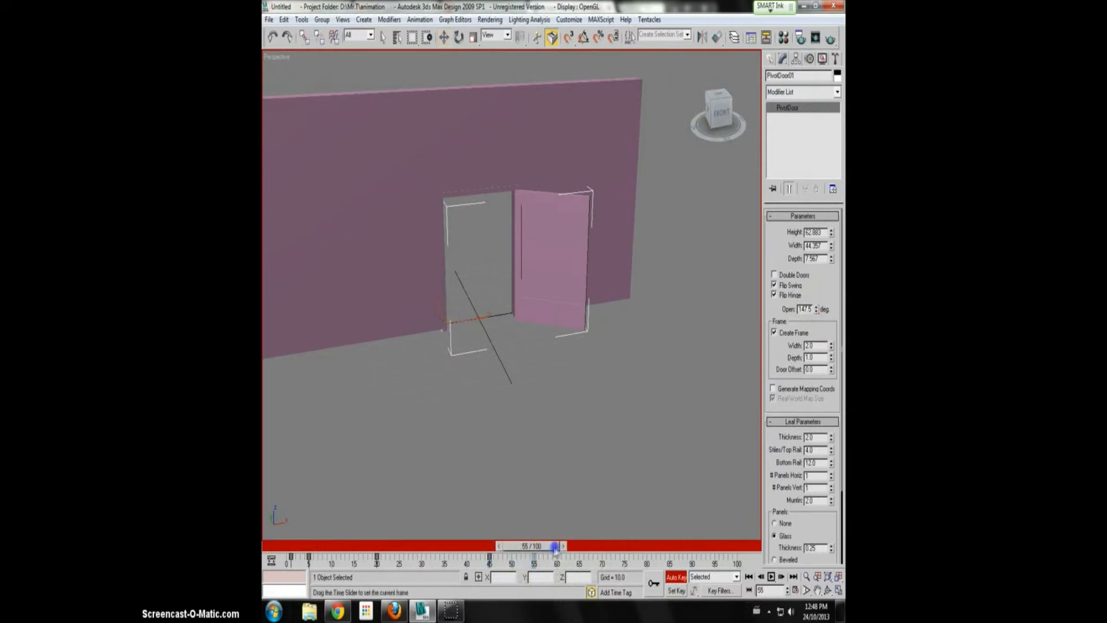
{"action": "right_click", "coordinate": [816, 311]}
{"action": "left_click_drag", "start_coordinate": [540, 547], "coordinate": [614, 559]}
{"action": "key", "text": "w"}
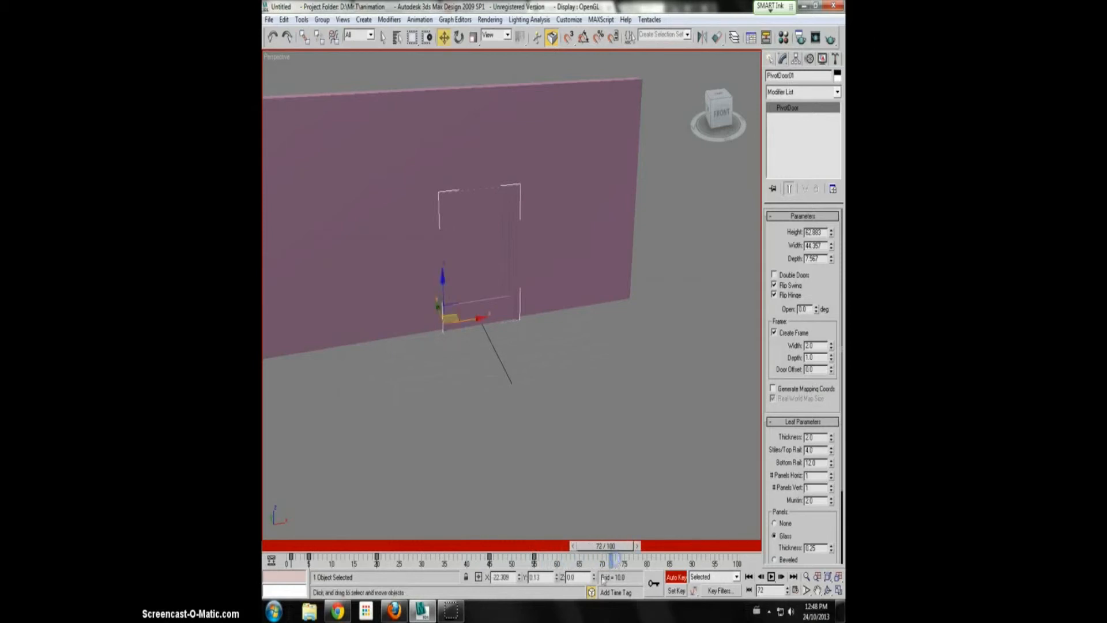
{"action": "left_click", "coordinate": [678, 577]}
Open the recent scene mrJiggle02.max without saving the changes to the current scene
{"action": "left_click", "coordinate": [269, 19]}
{"action": "mouse_move", "coordinate": [294, 105]}
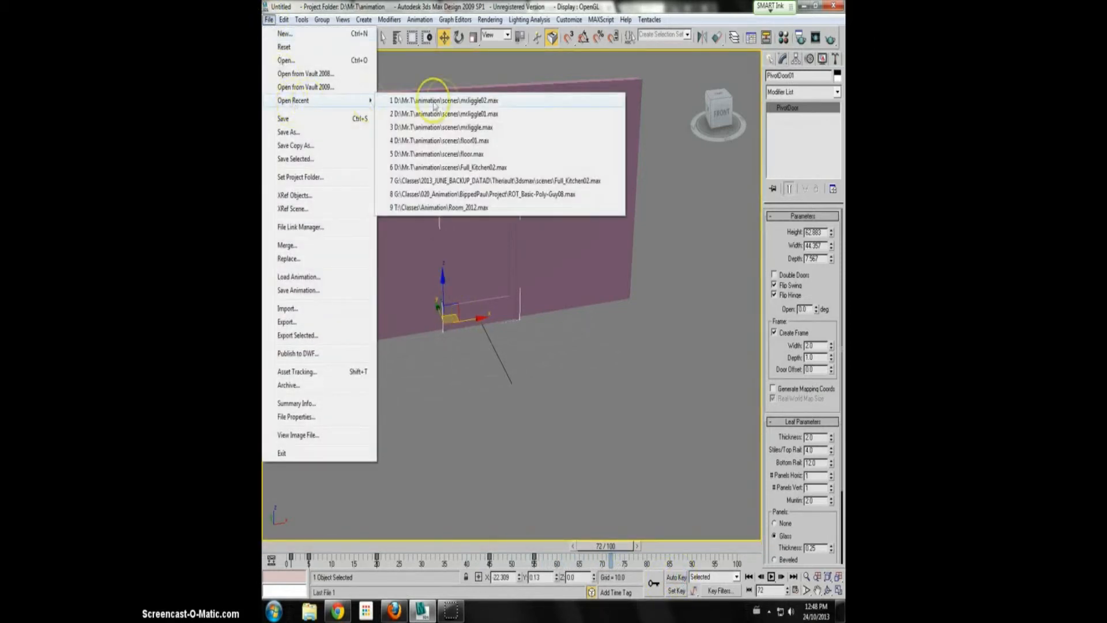
{"action": "left_click", "coordinate": [442, 102]}
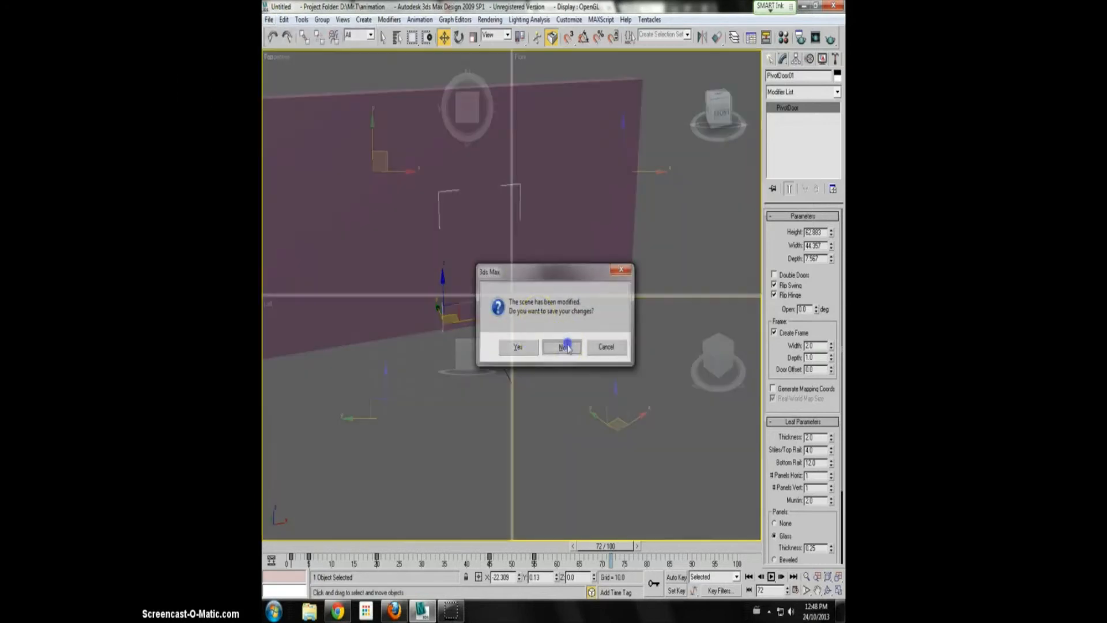
{"action": "left_click", "coordinate": [562, 347]}
Scrub the animation to frame 56 and select the egg-shaped character in the doorway
{"action": "left_click_drag", "start_coordinate": [297, 547], "coordinate": [456, 553]}
{"action": "key", "text": "w"}
{"action": "left_click", "coordinate": [411, 228]}
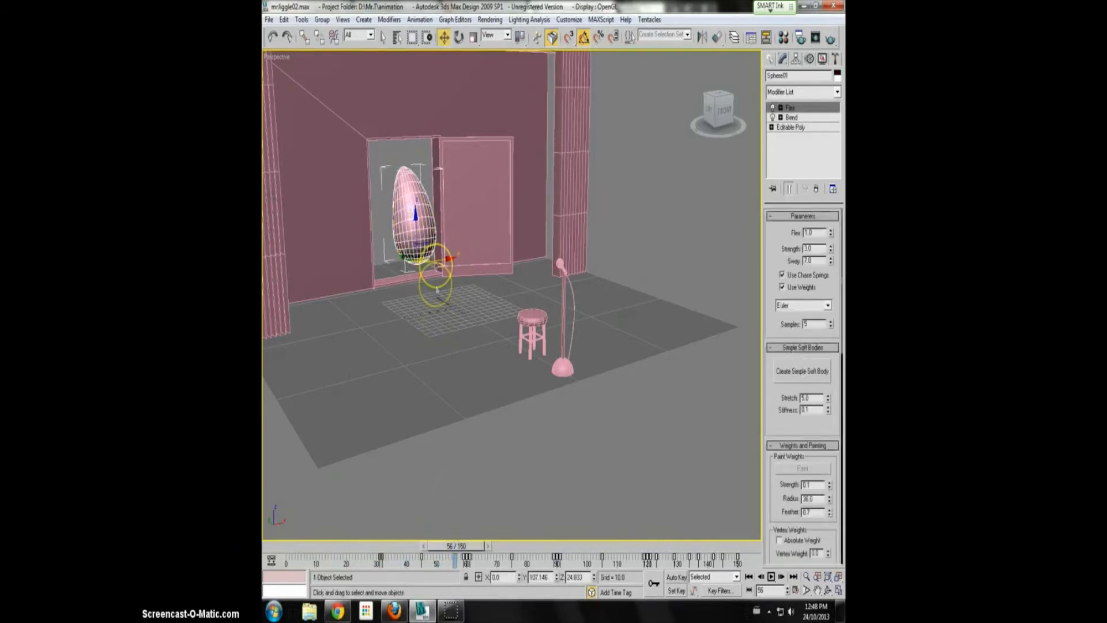
Scrub back to frame 25 and review the animation length in Time Configuration without changing it
{"action": "left_click_drag", "start_coordinate": [456, 546], "coordinate": [379, 563]}
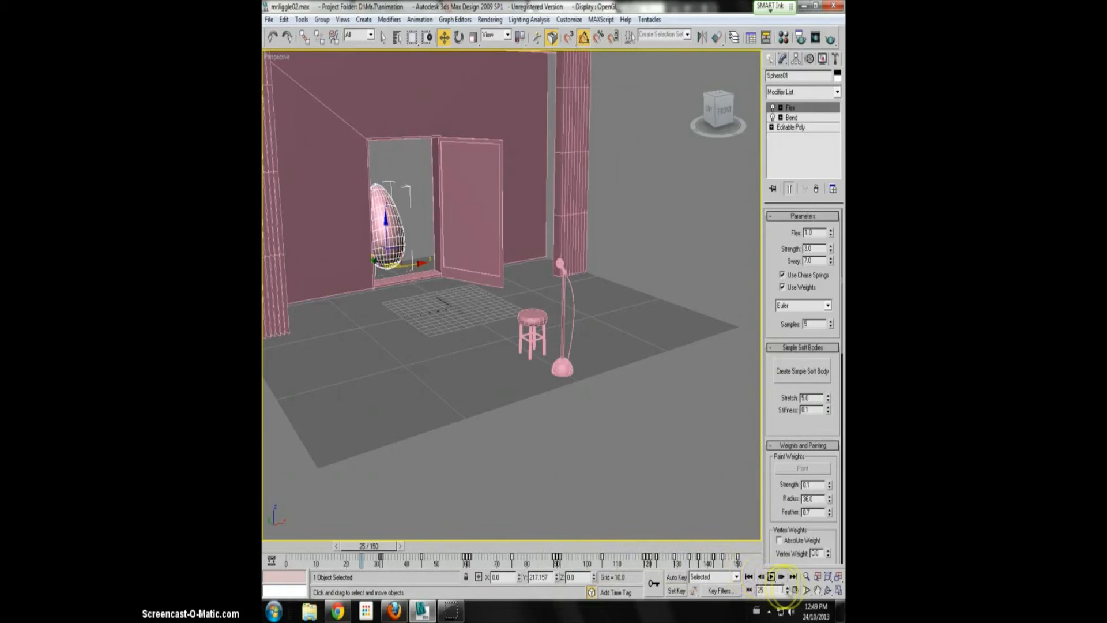
{"action": "left_click", "coordinate": [795, 590]}
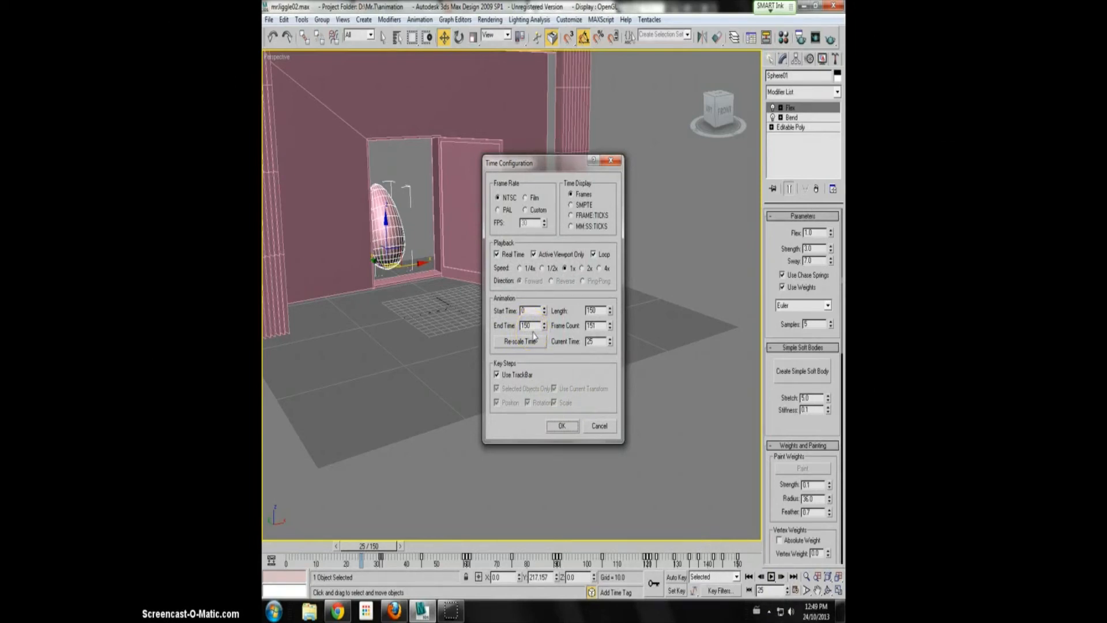
{"action": "left_click", "coordinate": [599, 426]}
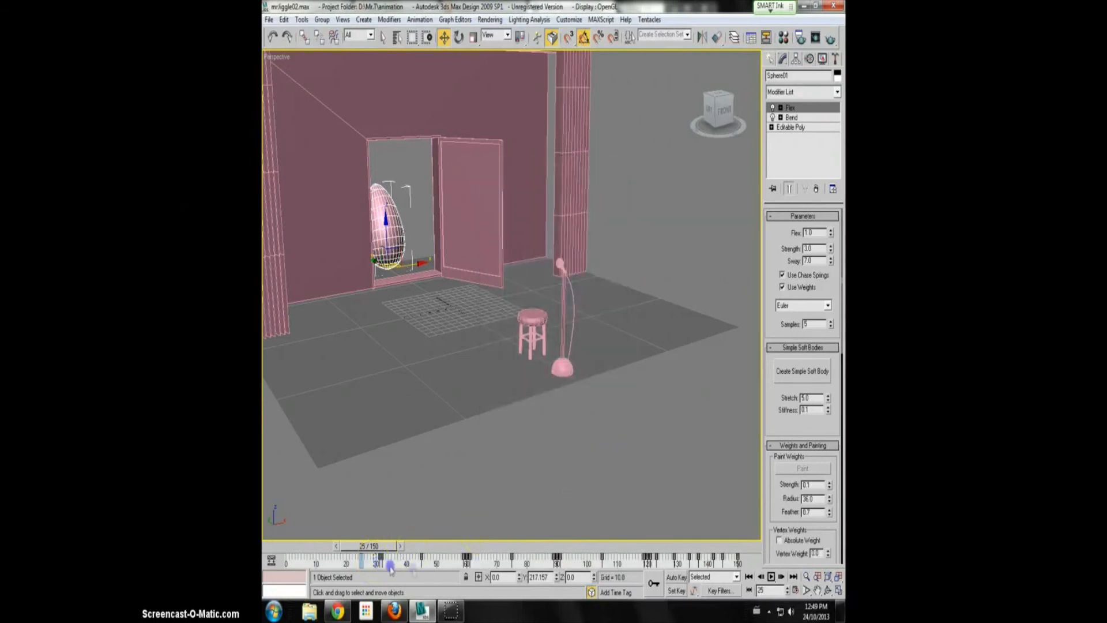
Return the animation to frame 0 and select the closed stage curtain to examine its keys
{"action": "left_click", "coordinate": [407, 560]}
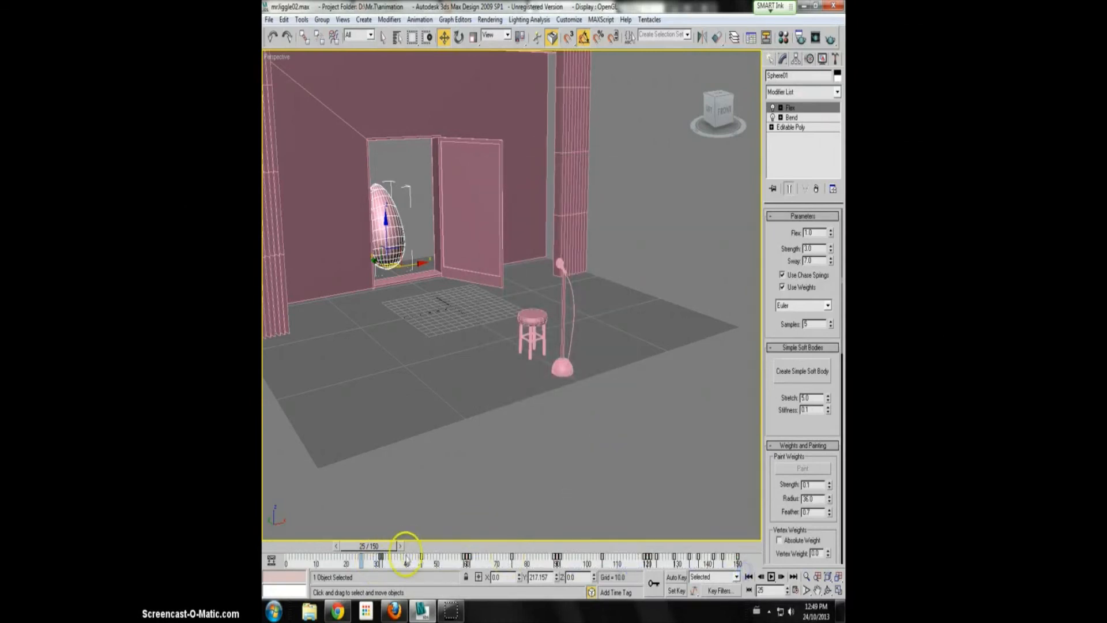
{"action": "left_click_drag", "start_coordinate": [380, 557], "coordinate": [284, 556]}
{"action": "left_click", "coordinate": [281, 310]}
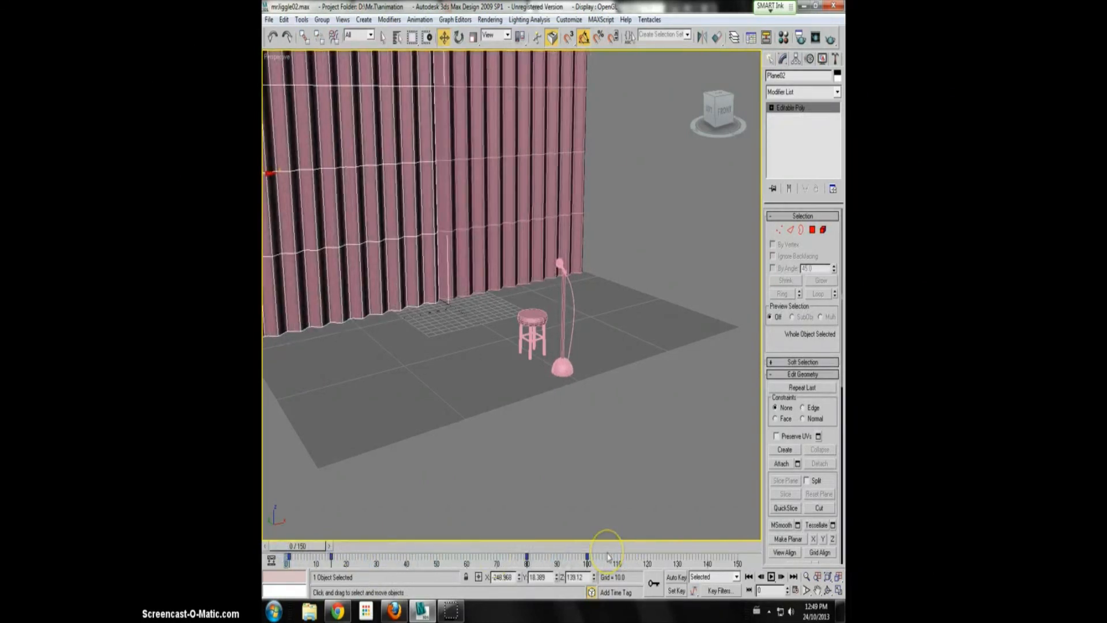